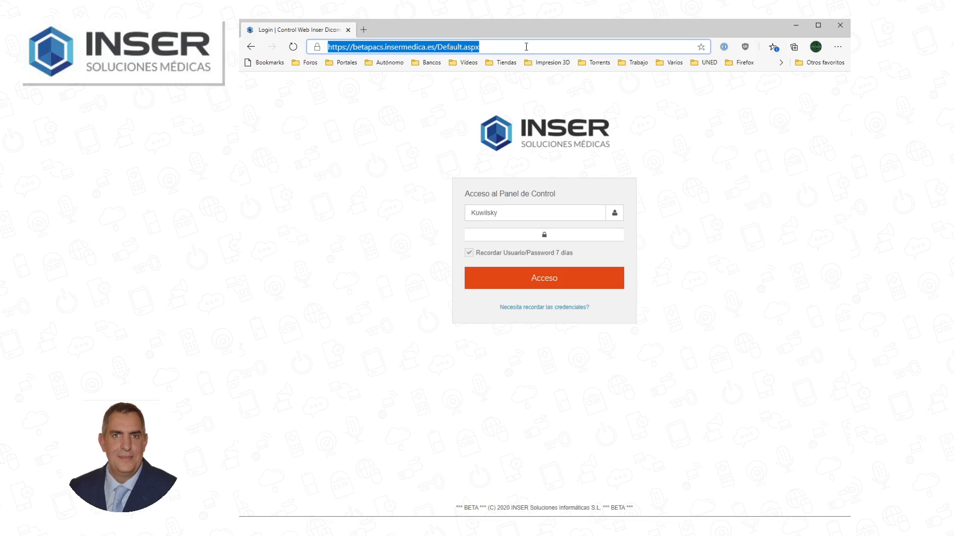
# - Sign in to the control panel with the remembered credentials and open the Stats Dicom Registro configuration page
pyautogui.click(740, 192)
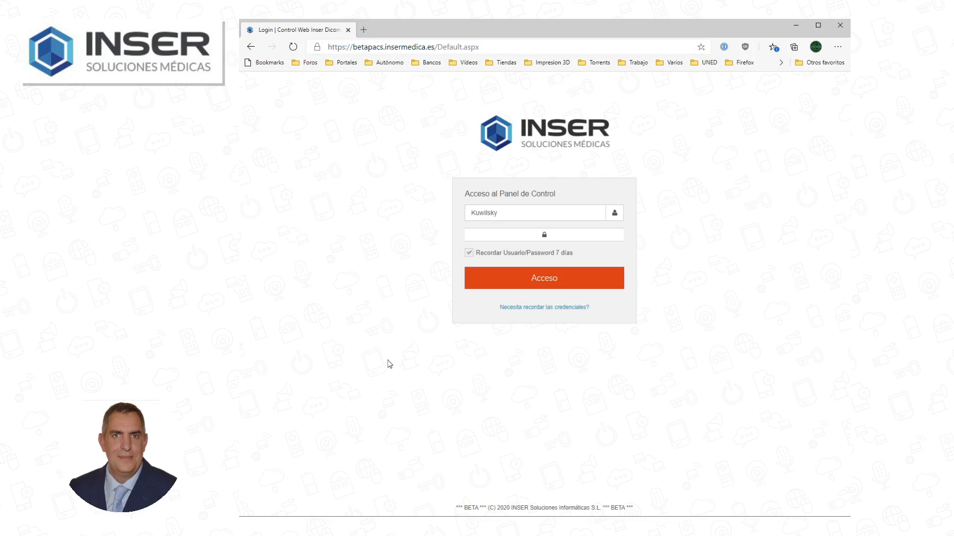
pyautogui.click(535, 288)
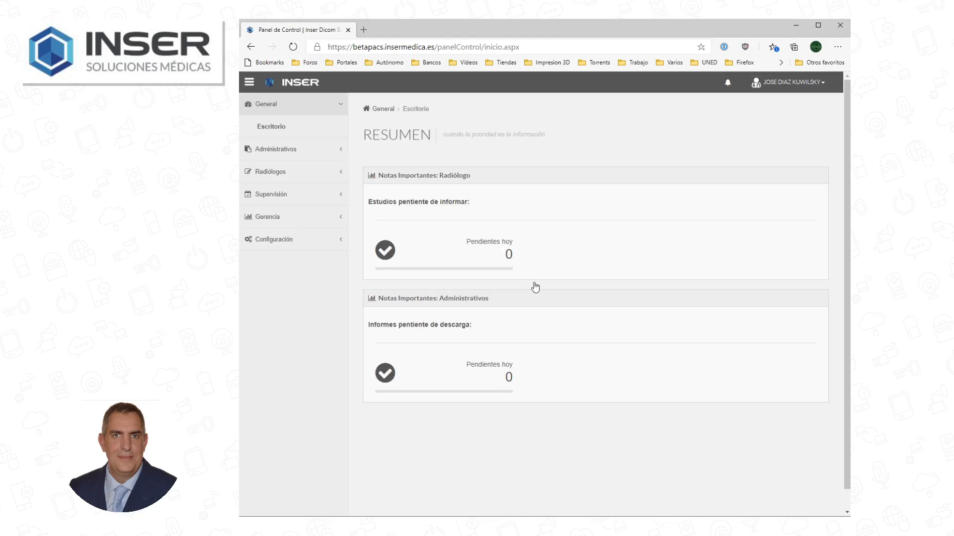
pyautogui.click(284, 242)
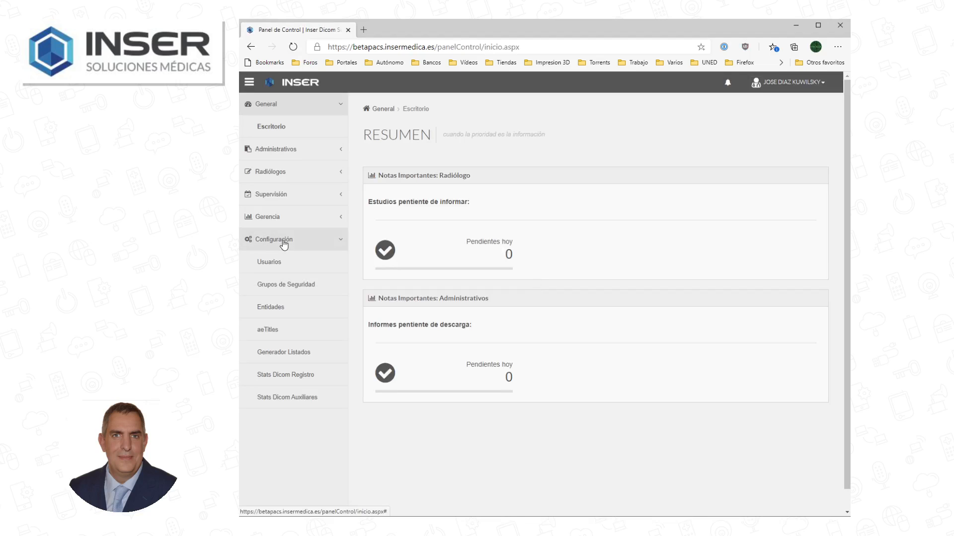
pyautogui.click(313, 376)
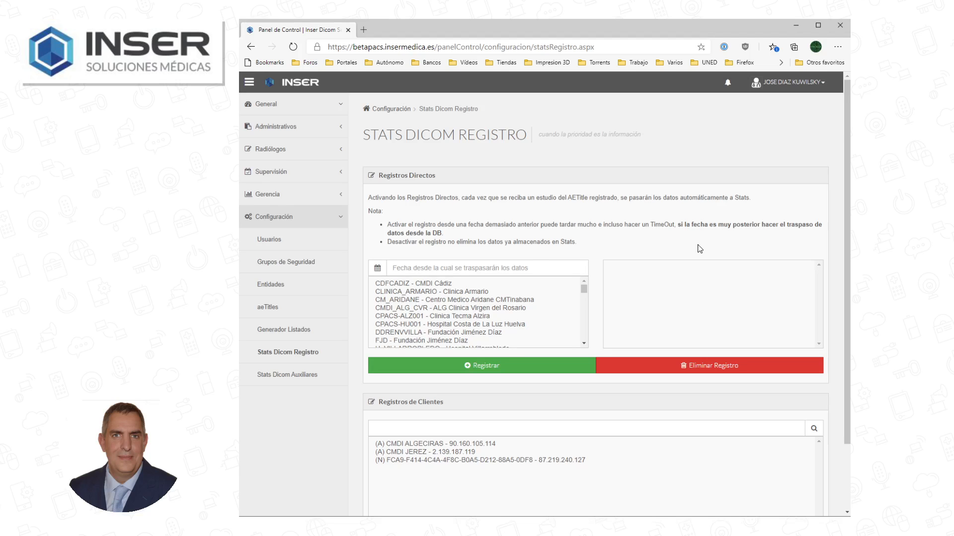
# - Open the client registration marked (N) under Registros de Clientes and examine its identifier in the registration data
pyautogui.scroll(-2, 705, 268)
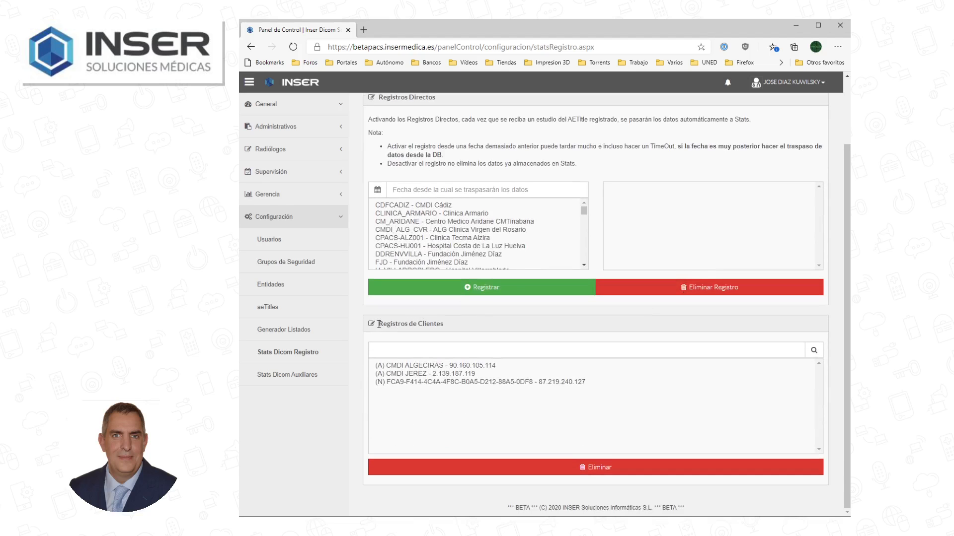
pyautogui.moveTo(380, 324); pyautogui.dragTo(443, 324)
pyautogui.click(461, 324)
pyautogui.click(410, 383)
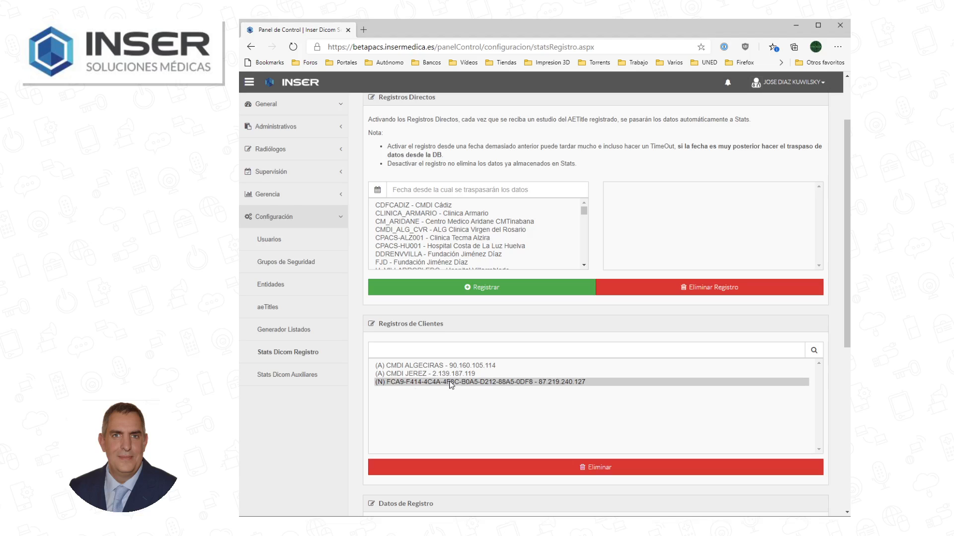
pyautogui.scroll(-5, 653, 403)
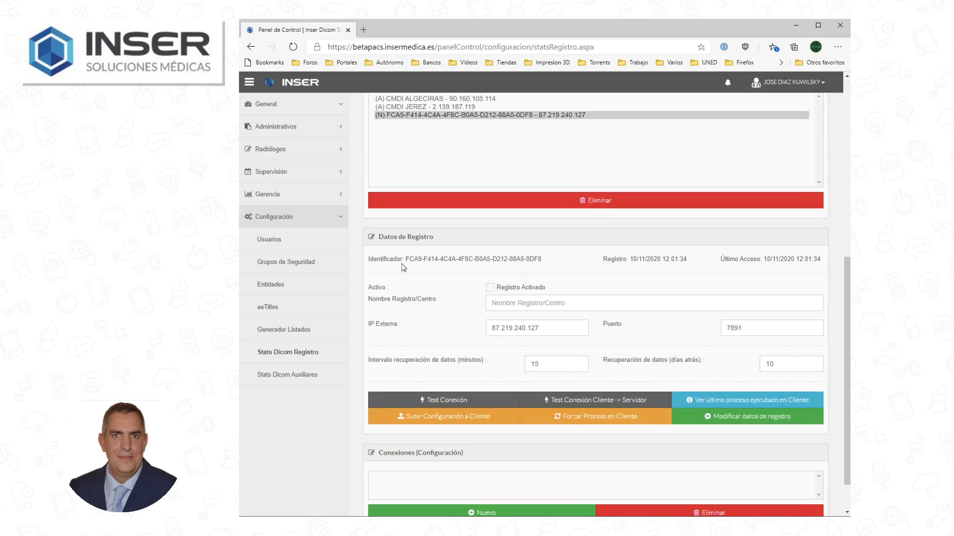
pyautogui.moveTo(405, 259); pyautogui.dragTo(548, 263)
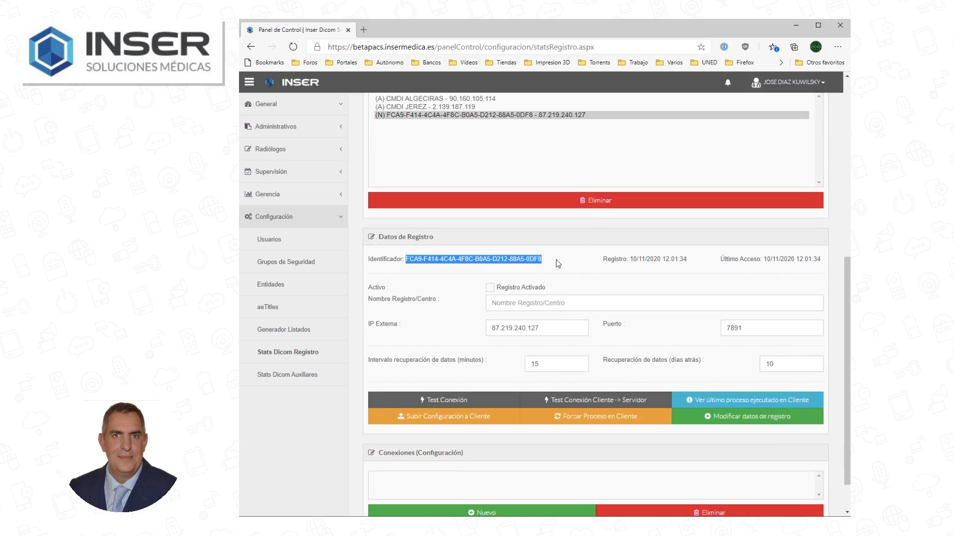
pyautogui.click(641, 259)
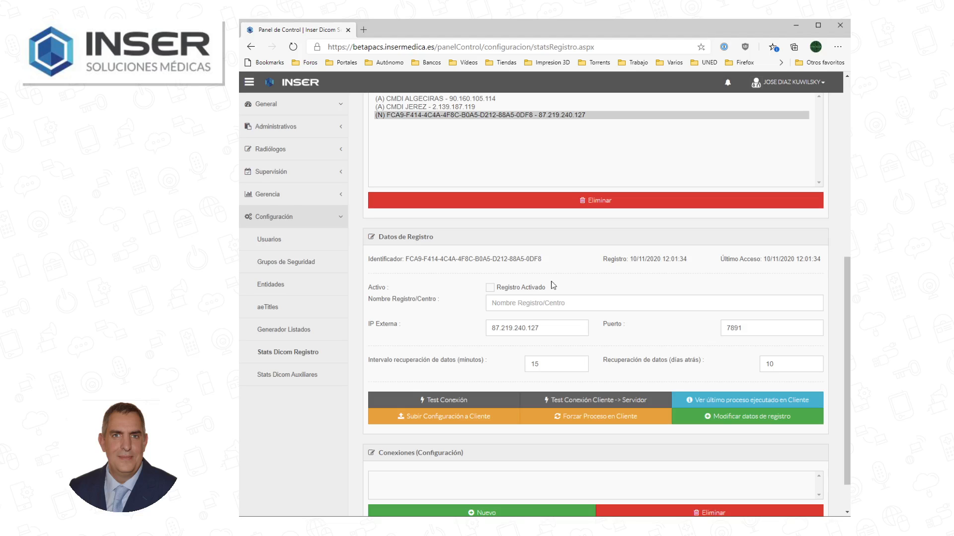
# - Activate the client registration, name it CENTRO DEMO, and save the modified registration data
pyautogui.click(490, 288)
pyautogui.click(518, 304)
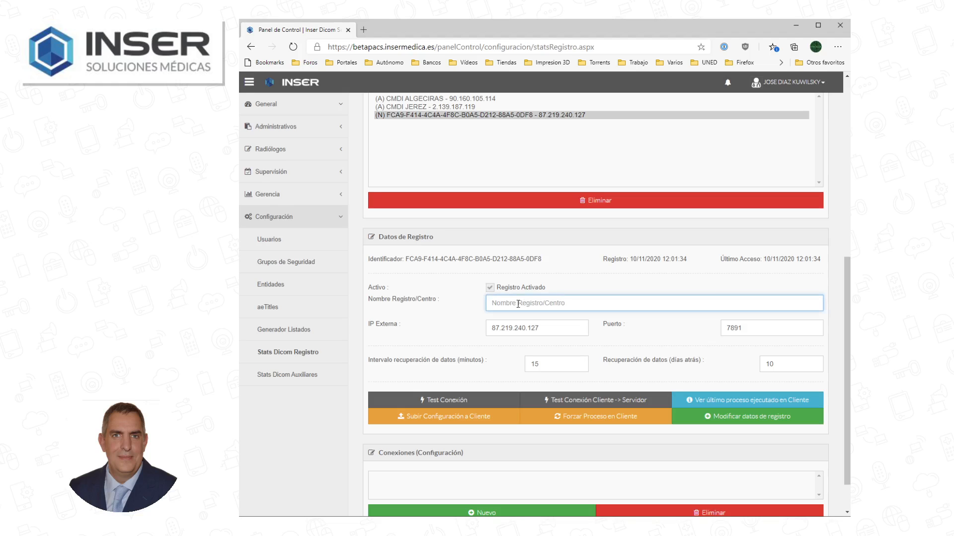
pyautogui.write('CENTRO DEMO')
pyautogui.click(551, 329)
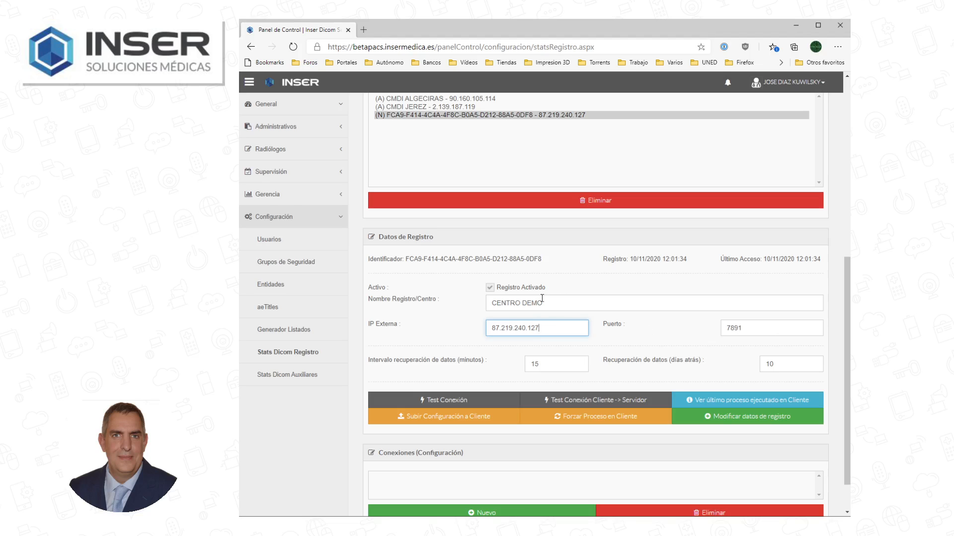
pyautogui.click(566, 367)
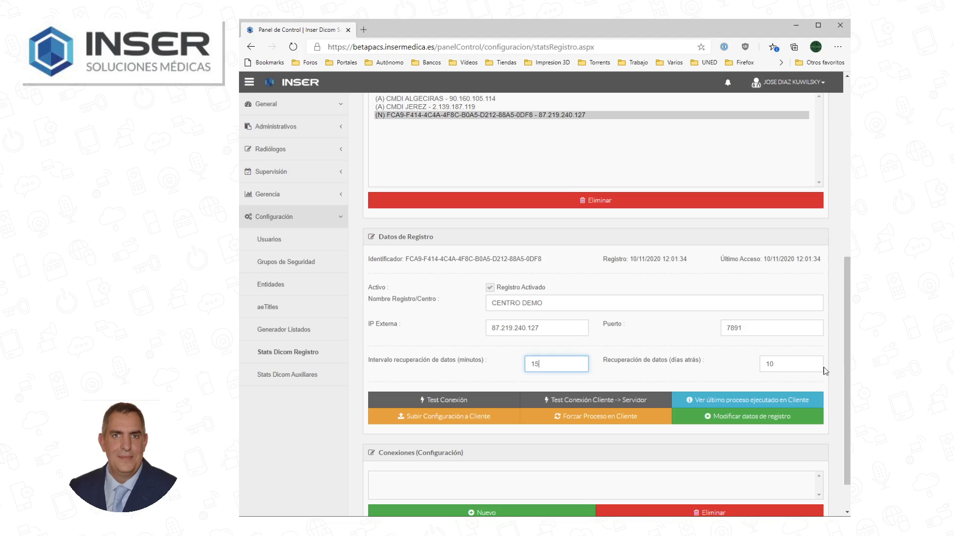
pyautogui.click(803, 361)
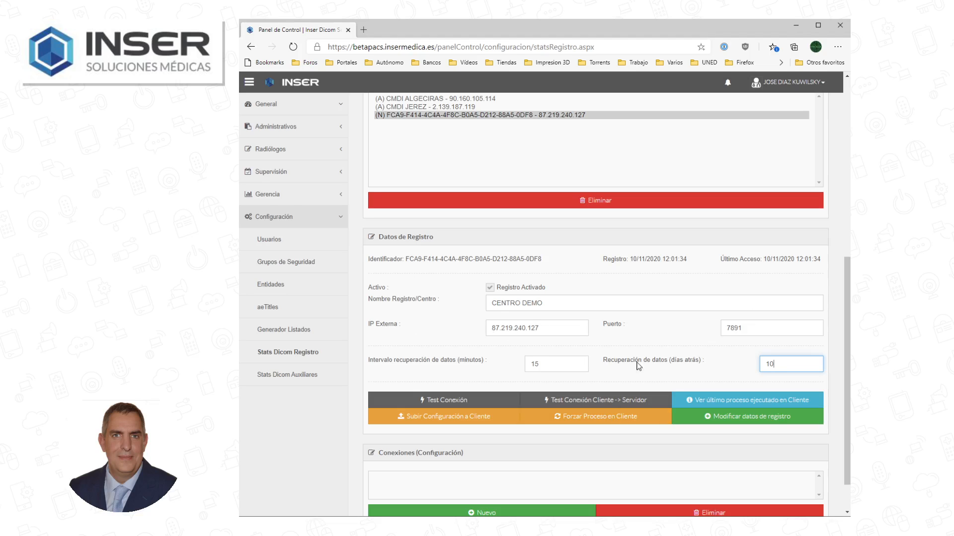
pyautogui.click(741, 421)
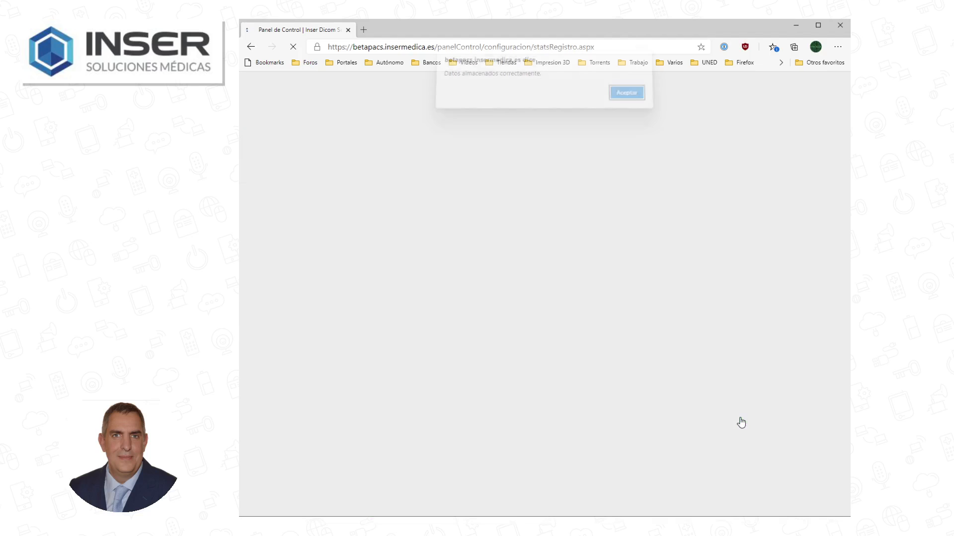
pyautogui.click(616, 106)
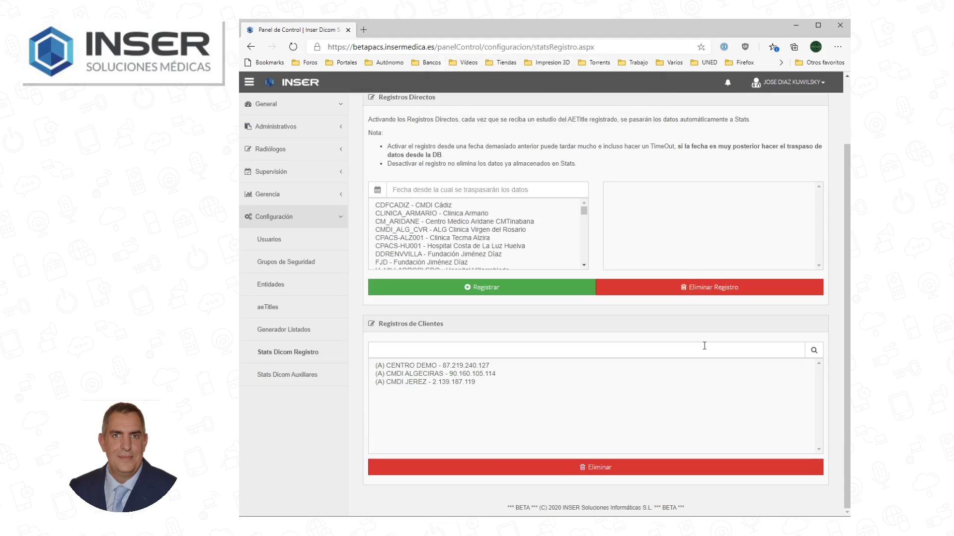
# - Reopen the CENTRO DEMO client and start a new connection with the description RM CERRADA
pyautogui.click(463, 367)
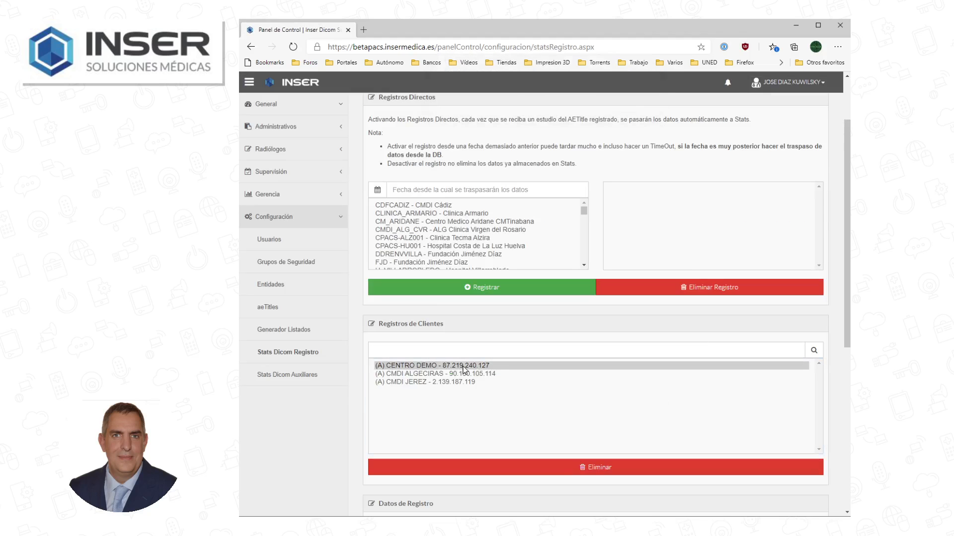
pyautogui.scroll(-4, 633, 425)
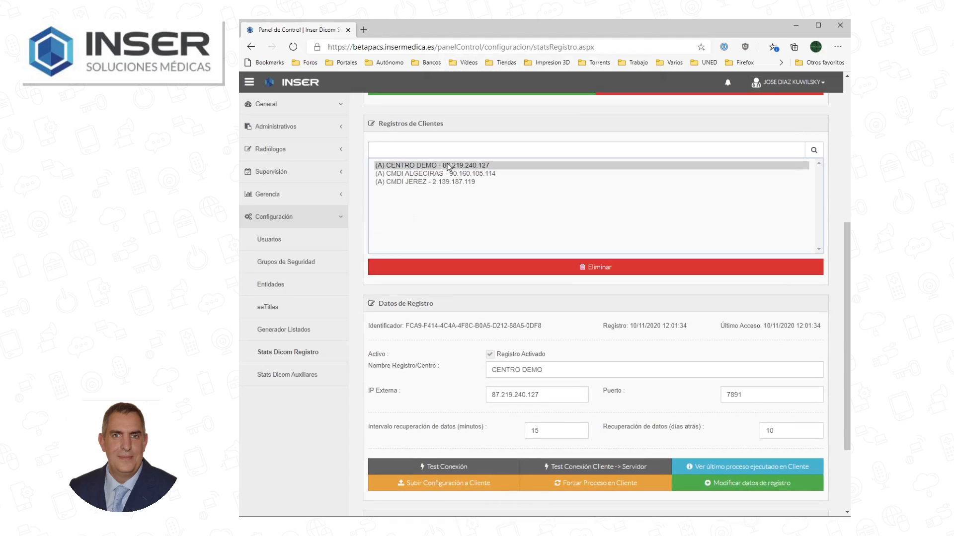
pyautogui.scroll(-3, 566, 318)
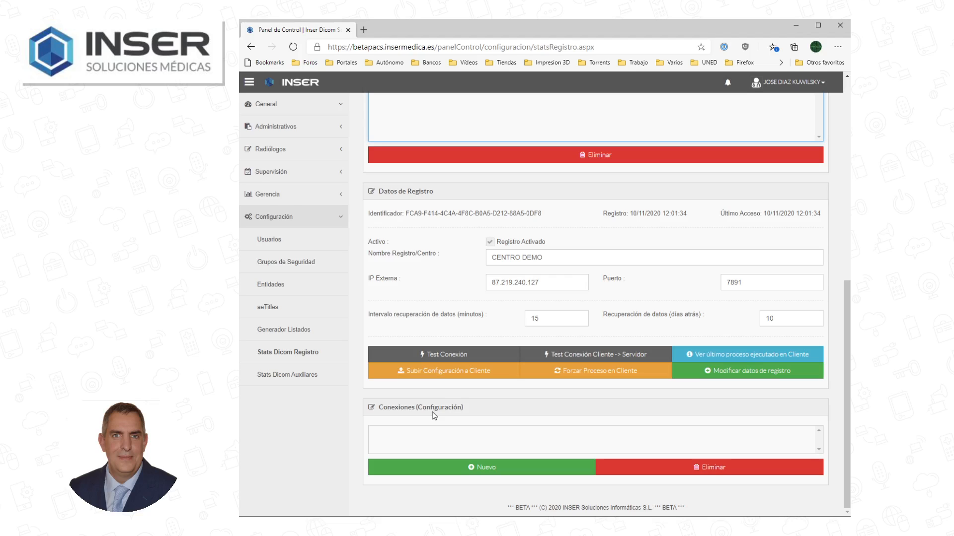
pyautogui.click(480, 470)
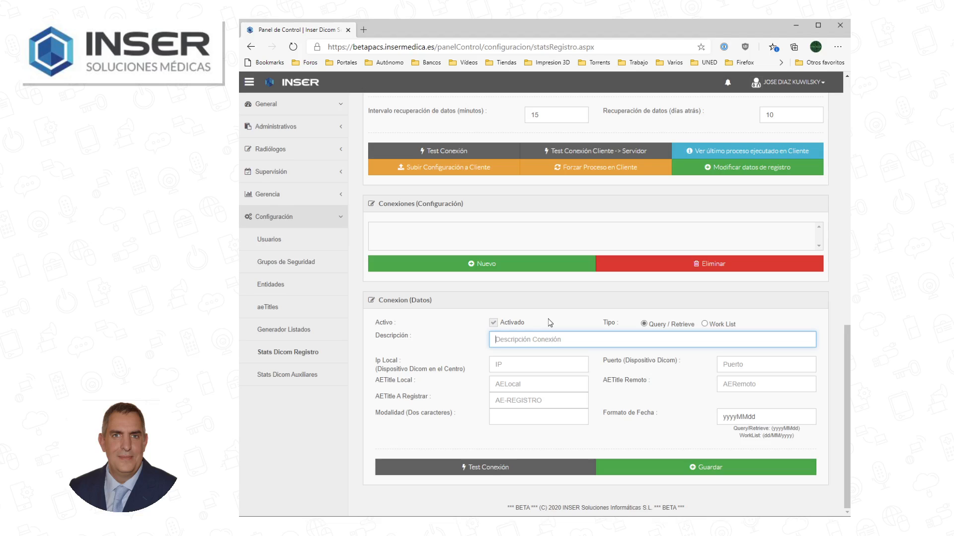
pyautogui.click(496, 323)
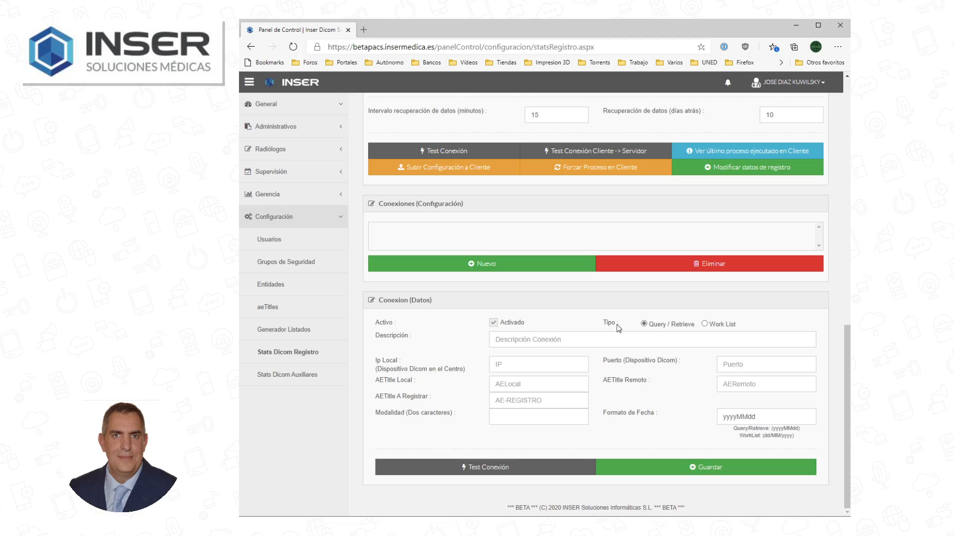
pyautogui.click(528, 340)
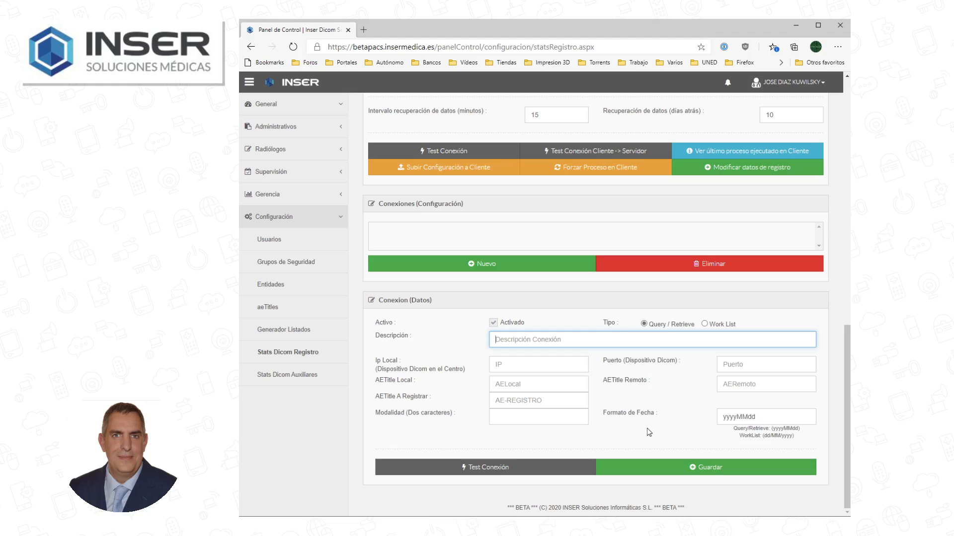
pyautogui.write('RM CERRADA')
# - Set the connection's local IP to 192.168.20.100, port to 5104, local AETitle to INSERD and remote AETitle to TX_01_XX
pyautogui.click(503, 362)
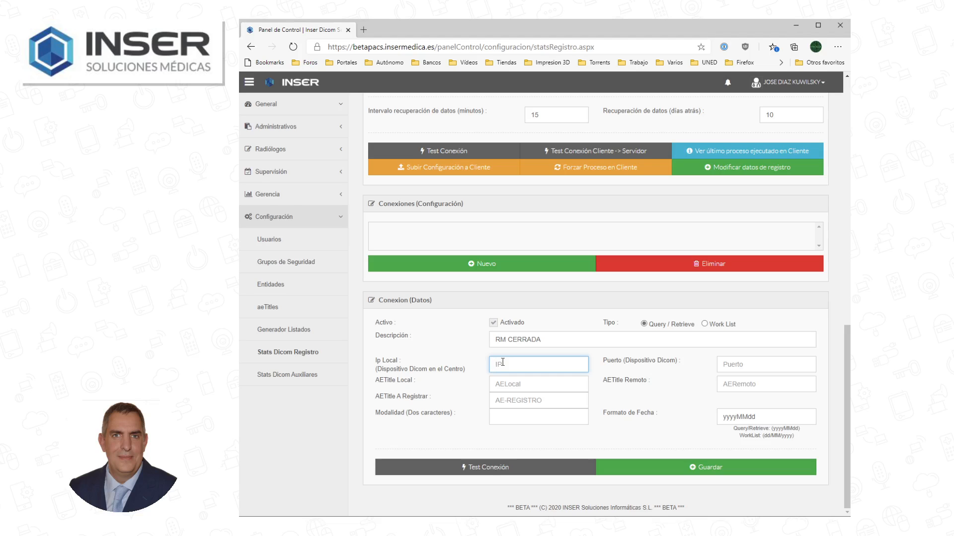
pyautogui.write('192.168.20.100')
pyautogui.click(742, 361)
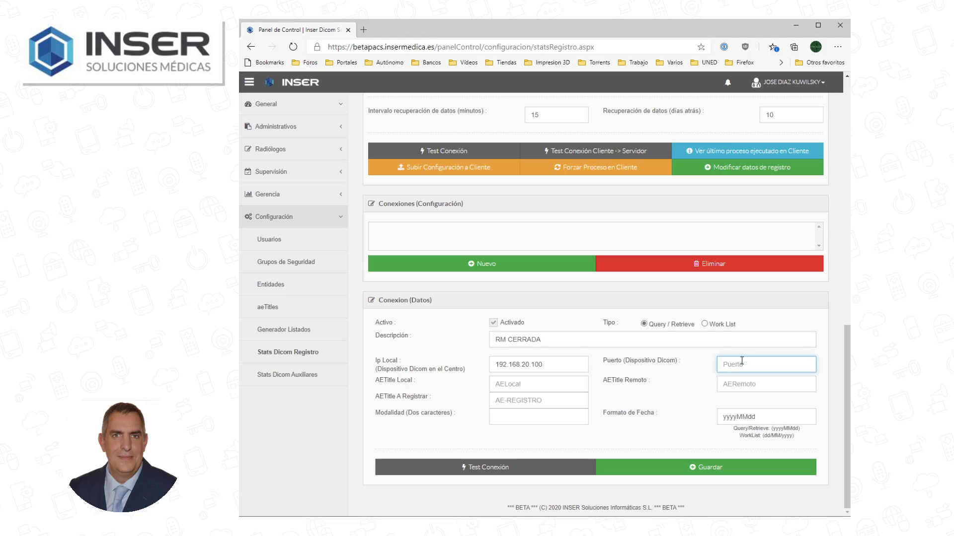
pyautogui.write('5104')
pyautogui.click(531, 384)
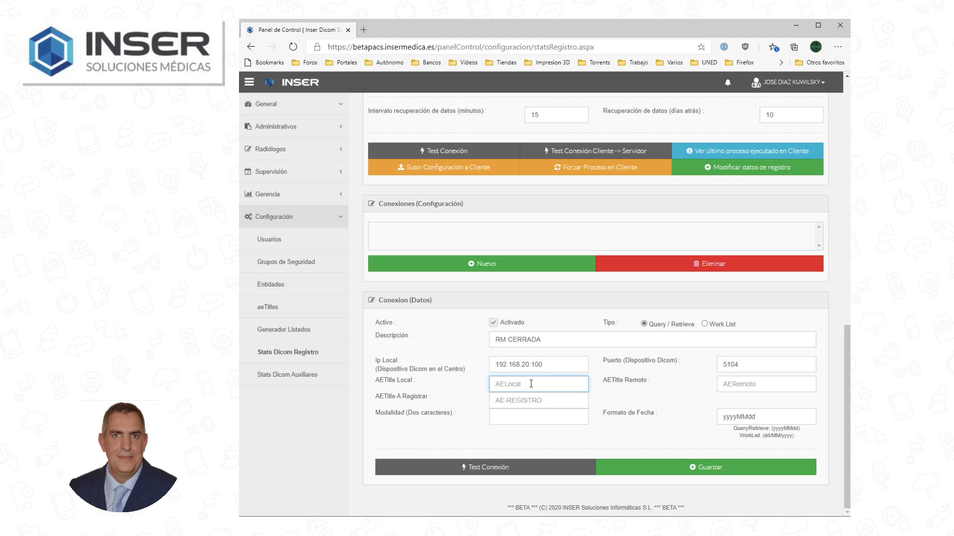
pyautogui.write('INSERD')
pyautogui.click(756, 387)
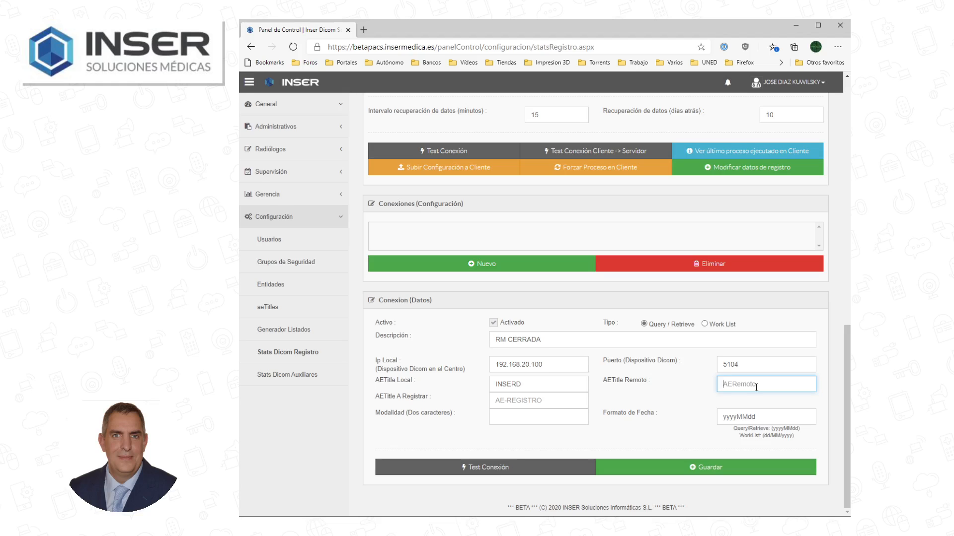
pyautogui.write('TX_01_XX')
# - Set the AETitle to register to PAC_CENTRODEMO and the modality to MR for the RM CERRADA connection
pyautogui.click(523, 399)
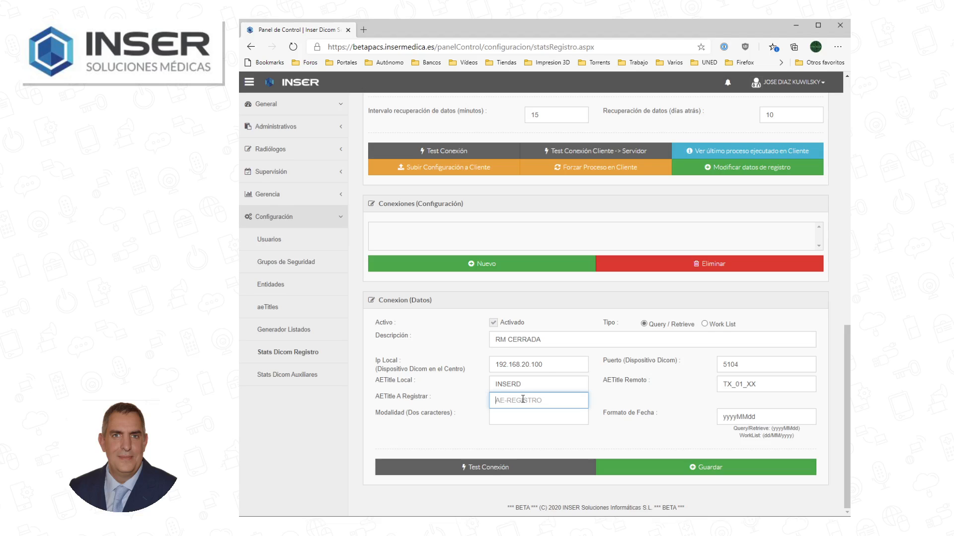
pyautogui.write('PAC_CENTRODEMO')
pyautogui.click(518, 417)
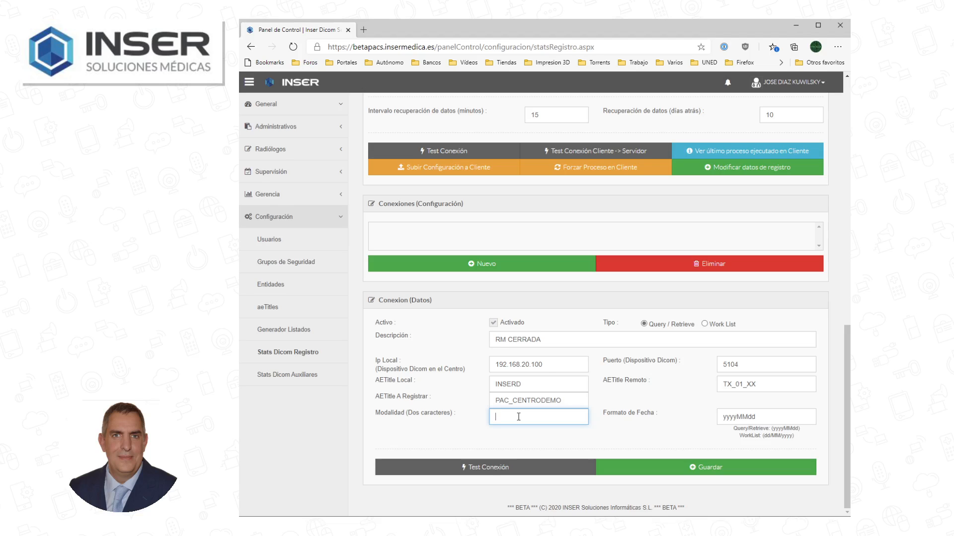
pyautogui.write('MR')
pyautogui.click(795, 420)
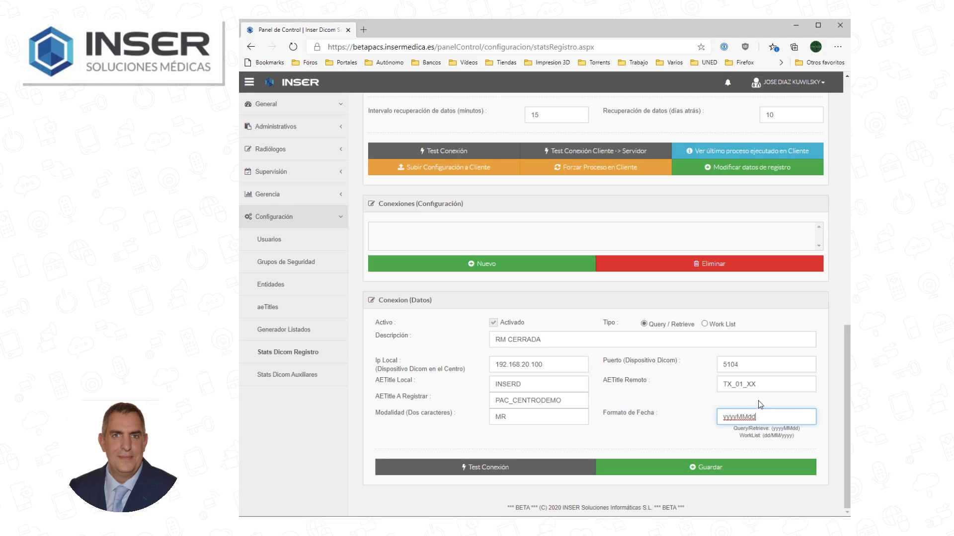
# - Test the RM CERRADA connection and save it
pyautogui.click(499, 470)
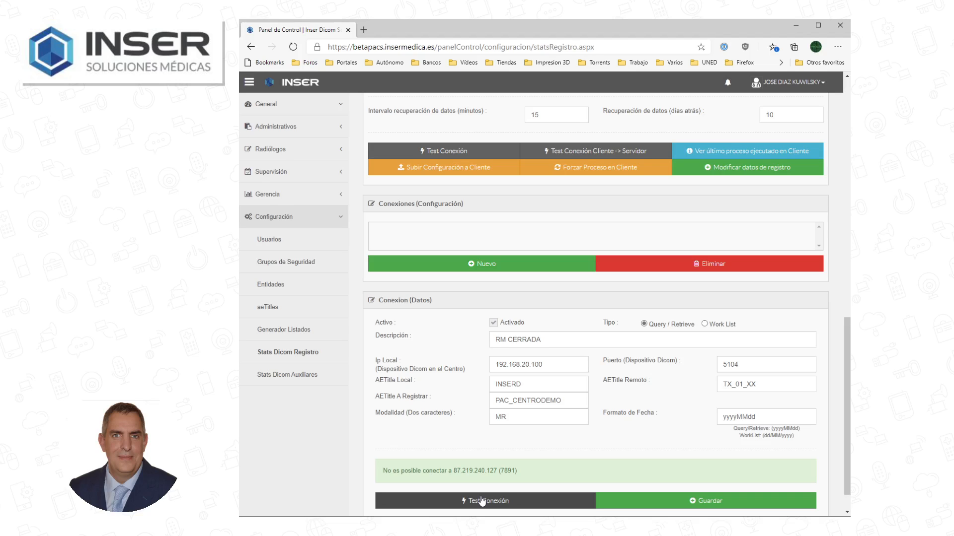
pyautogui.click(701, 503)
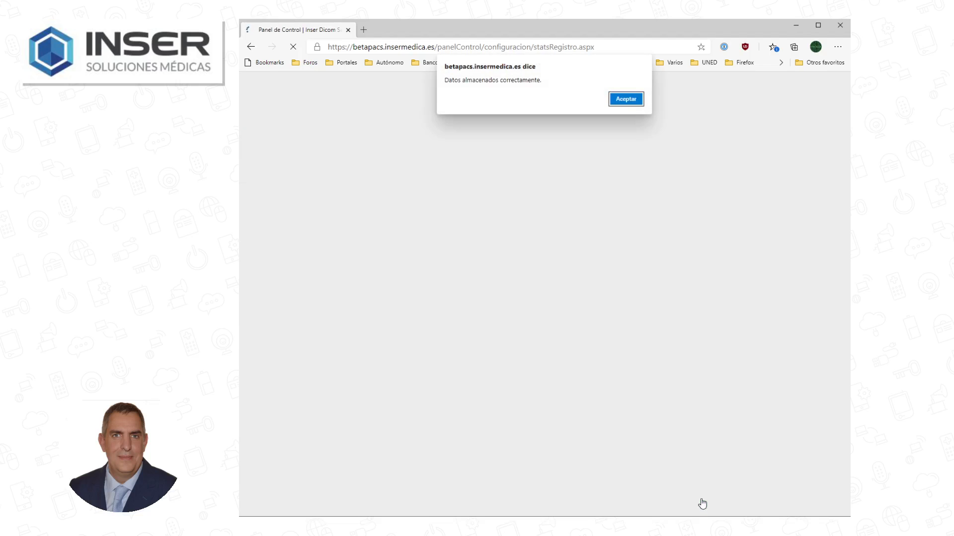
pyautogui.click(623, 98)
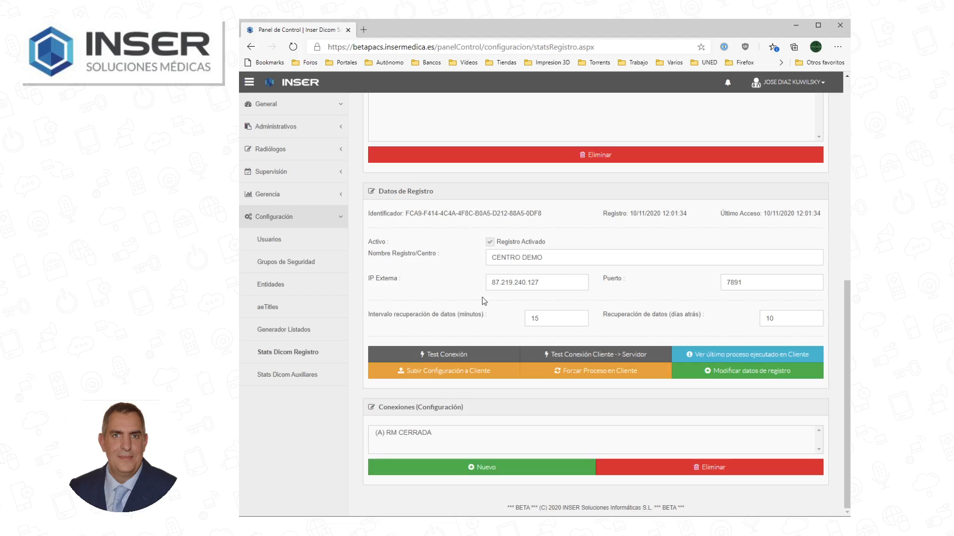
# - Open the CMDI JEREZ client registration and view the data of its RESO connection
pyautogui.scroll(5, 547, 408)
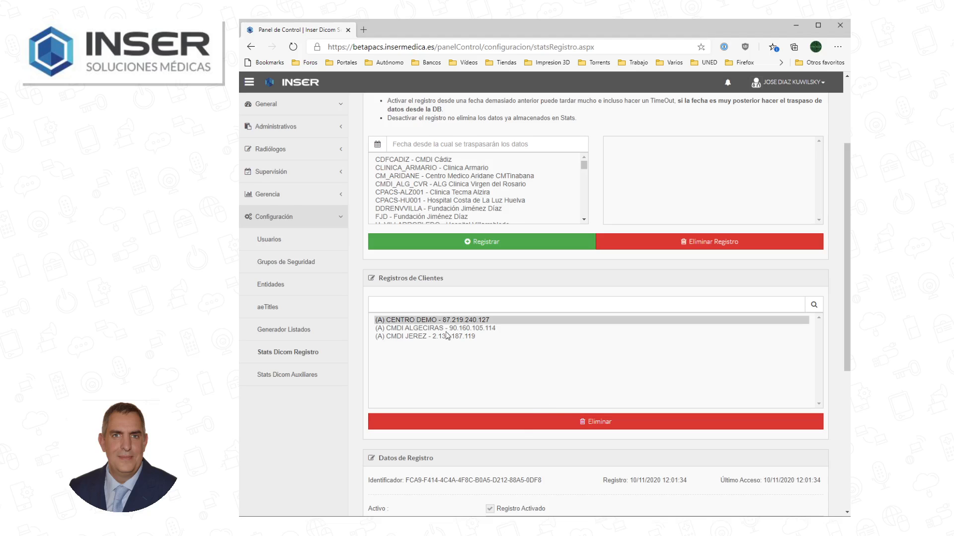
pyautogui.click(413, 337)
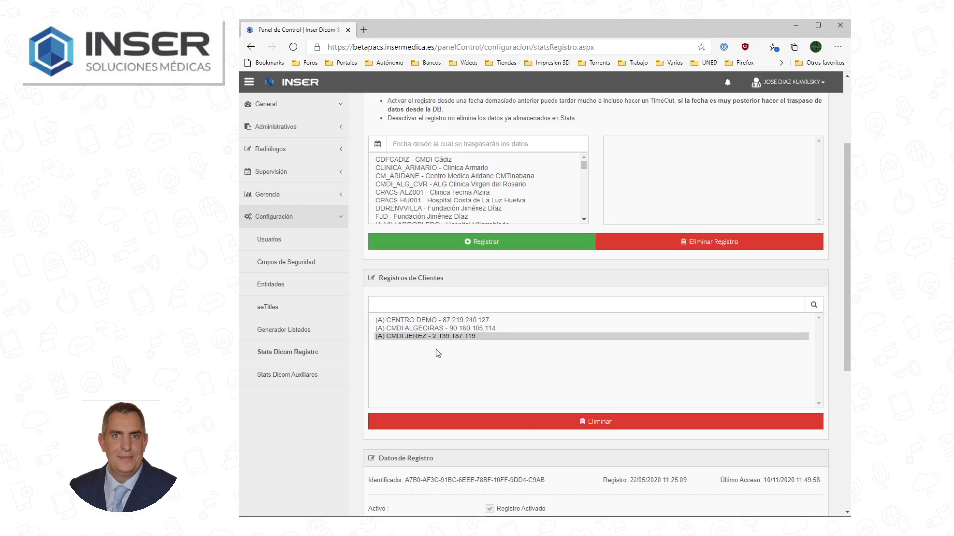
pyautogui.scroll(-5, 641, 362)
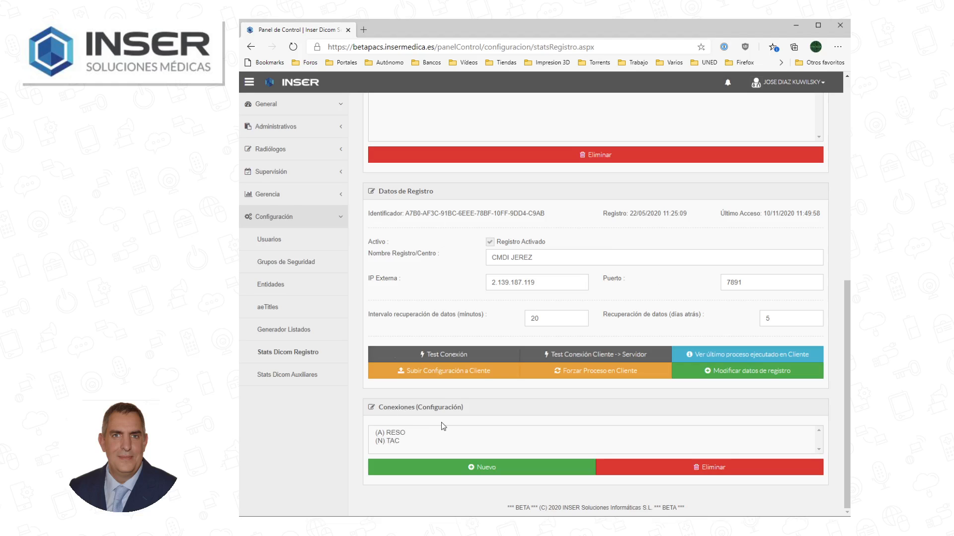
pyautogui.click(392, 433)
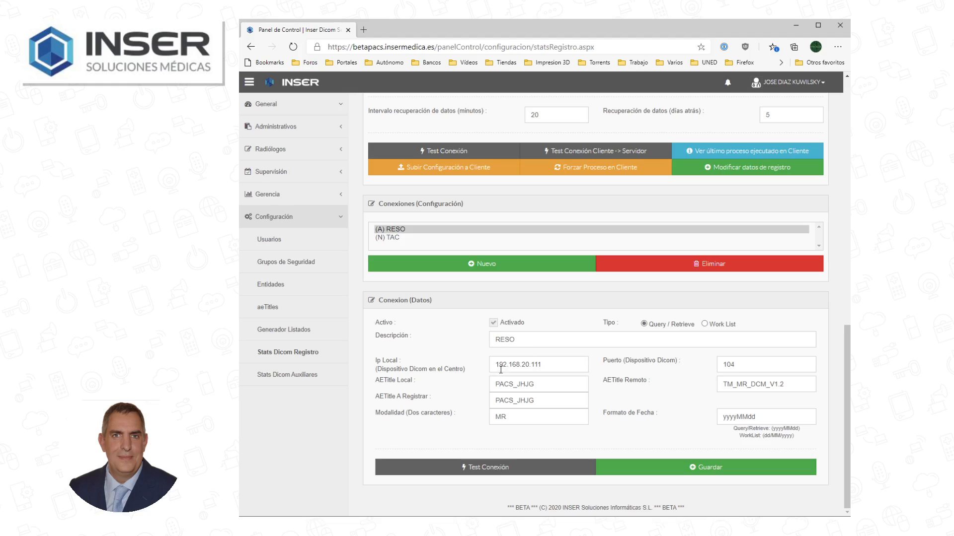
# - Review the RESO connection's local IP, port, local and remote AETitles, AETitle to register, modality and date format
pyautogui.click(566, 365)
pyautogui.click(750, 363)
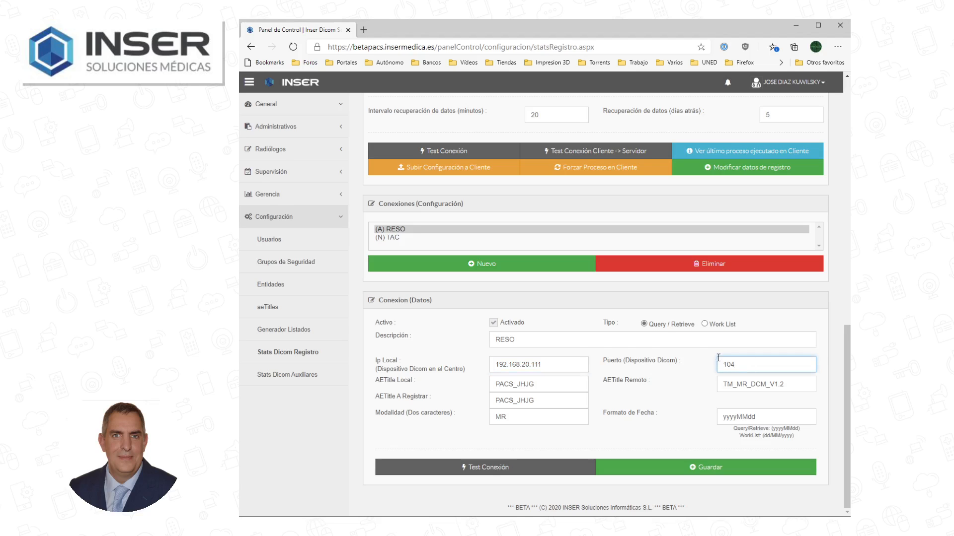
pyautogui.click(549, 385)
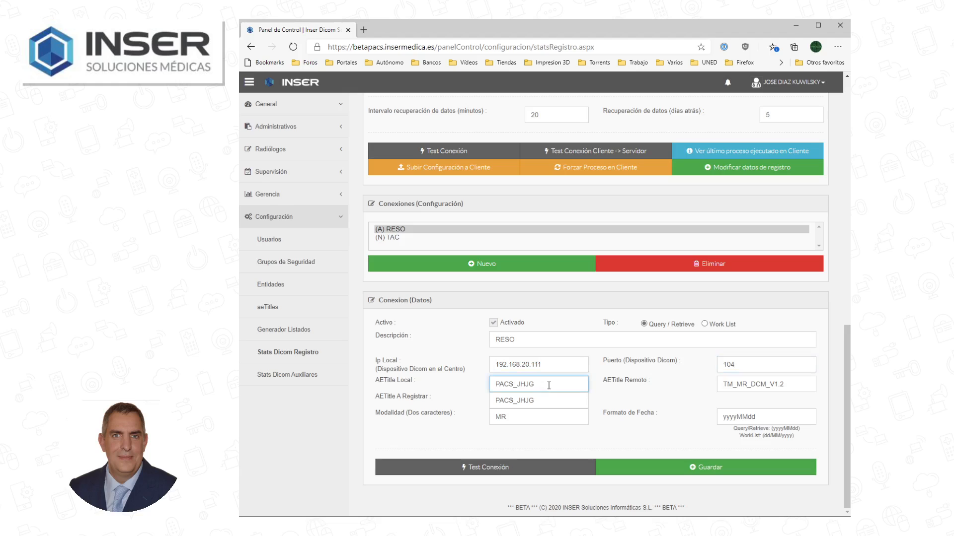
pyautogui.click(799, 385)
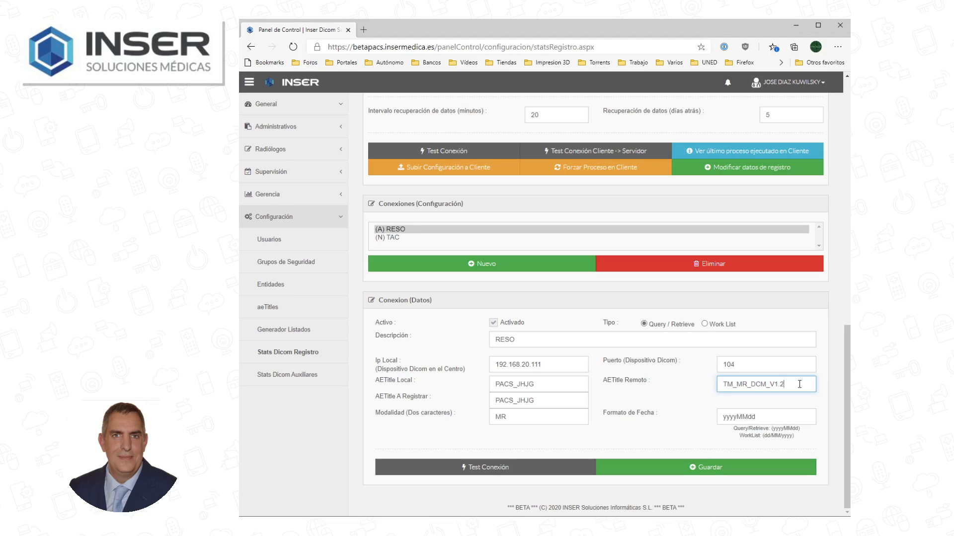
pyautogui.click(552, 398)
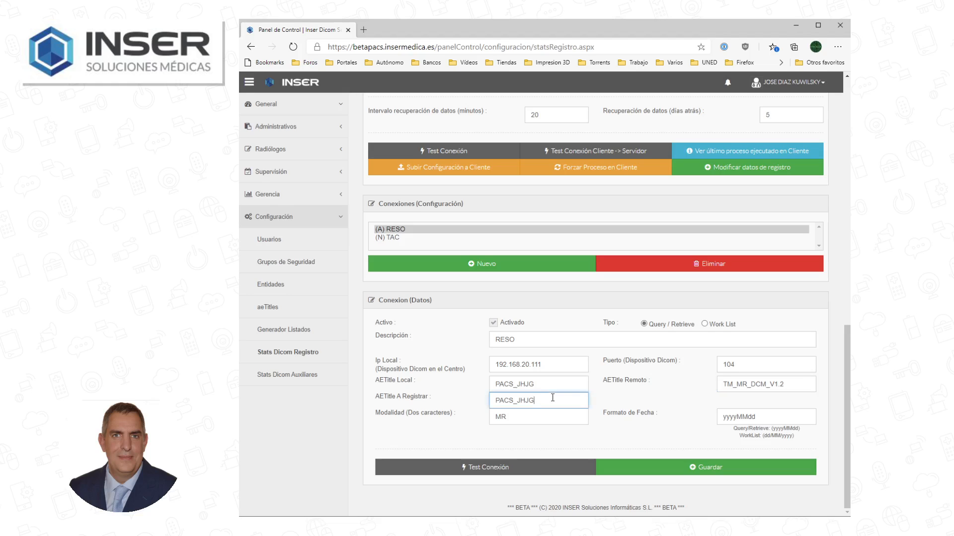
pyautogui.click(530, 417)
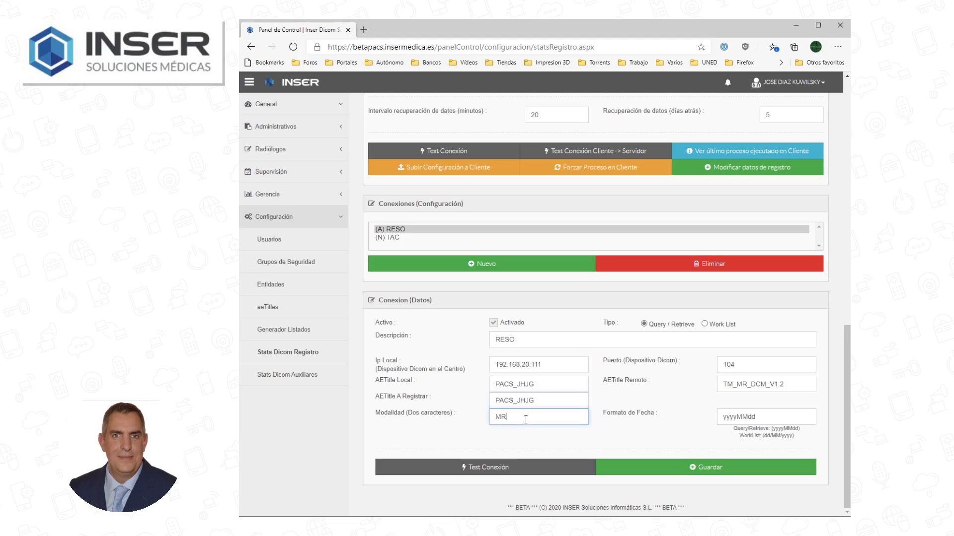
pyautogui.click(782, 416)
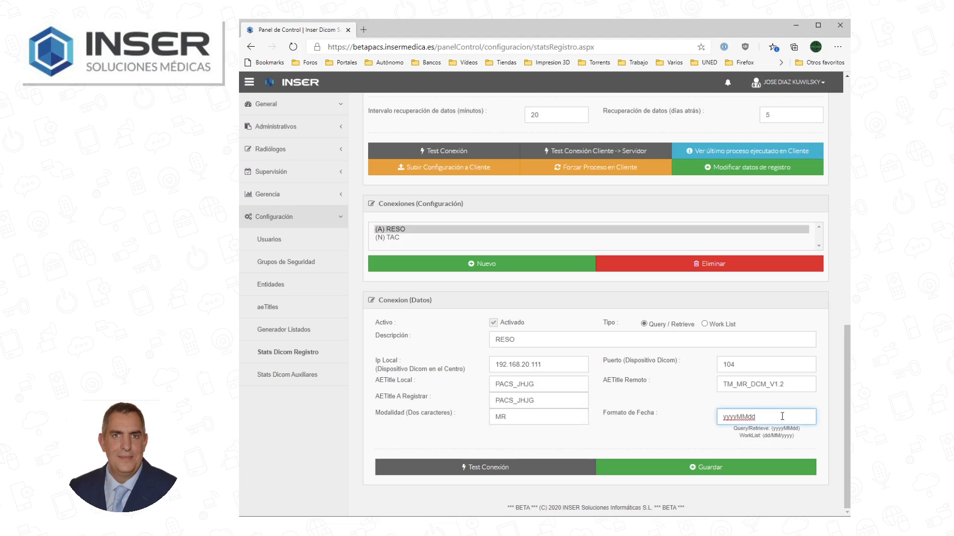
# - Test the RESO connection with the DICOM device and save its data
pyautogui.click(475, 468)
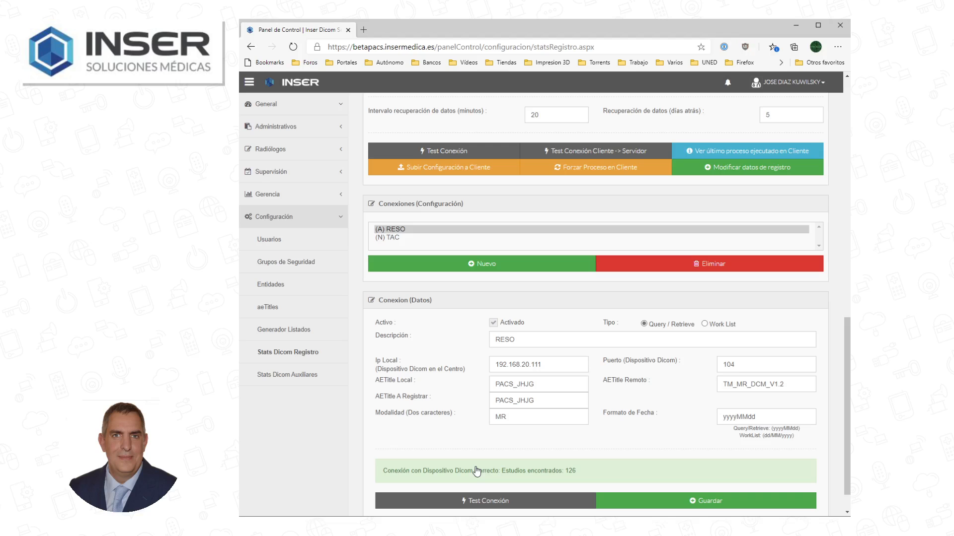
pyautogui.scroll(-1, 445, 427)
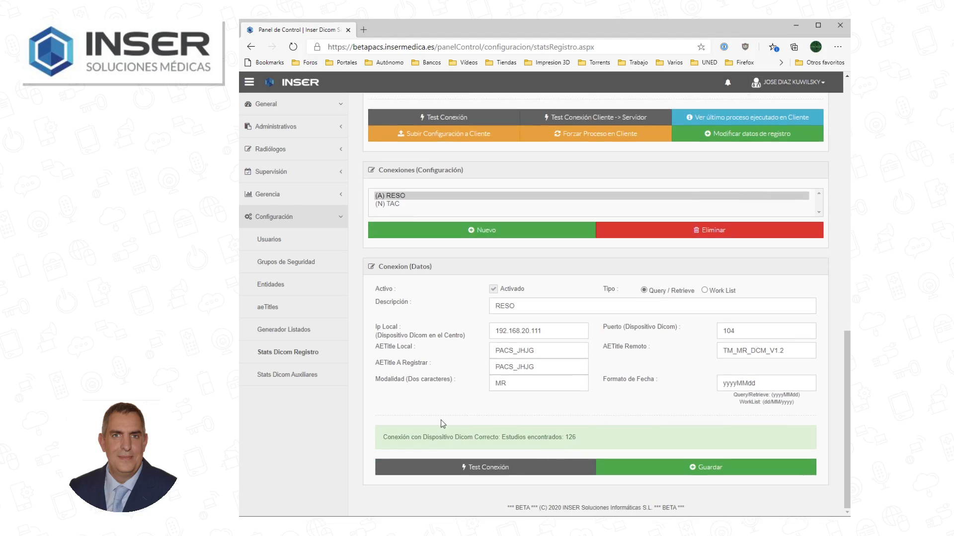
pyautogui.moveTo(391, 437); pyautogui.dragTo(582, 439)
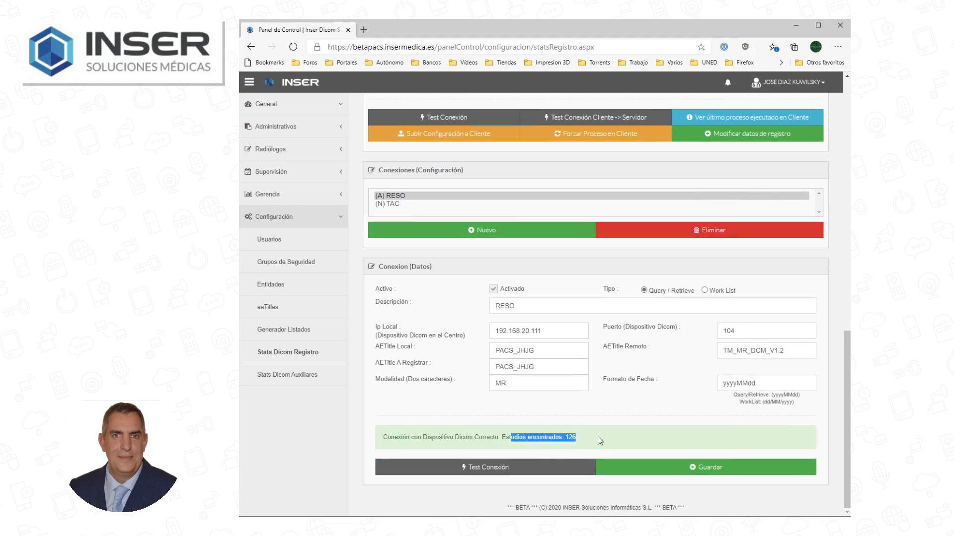
pyautogui.click(705, 472)
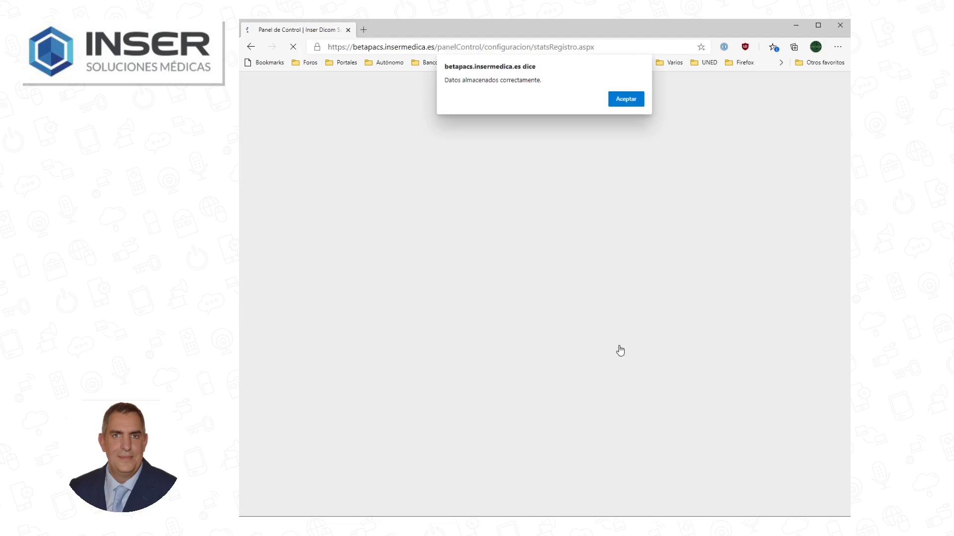
pyautogui.click(638, 102)
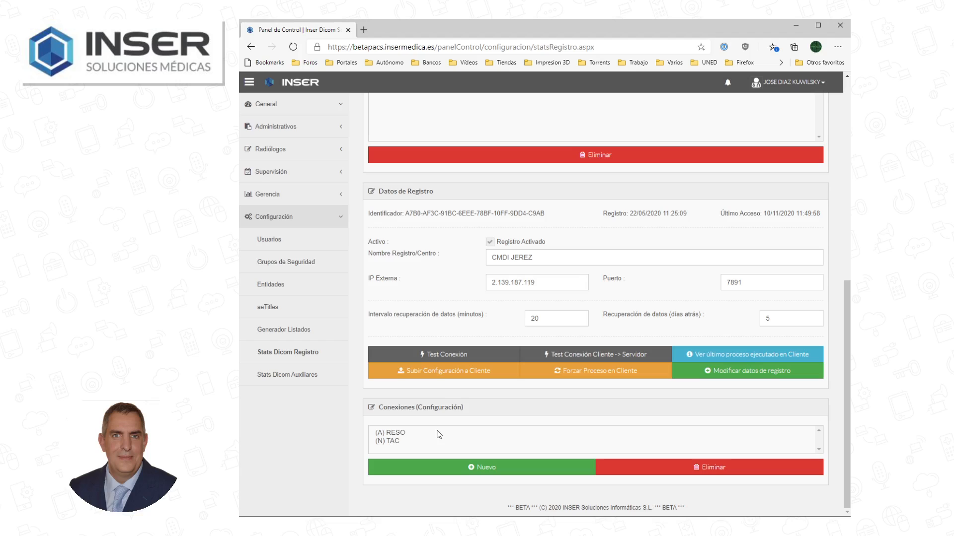
# - Upload the CMDI JEREZ configuration to the client and reopen the data of its RESO connection
pyautogui.click(427, 373)
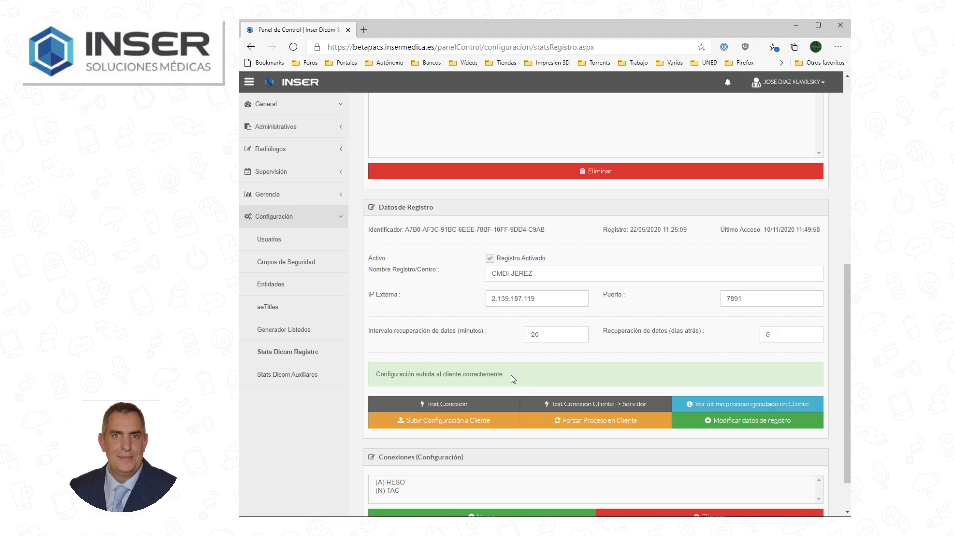
pyautogui.click(558, 333)
pyautogui.scroll(-1, 541, 352)
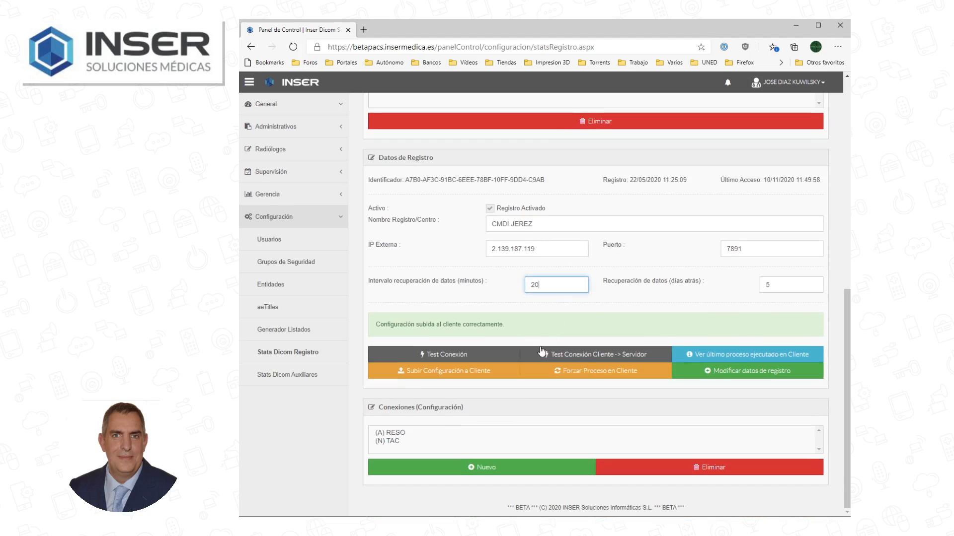
pyautogui.click(412, 432)
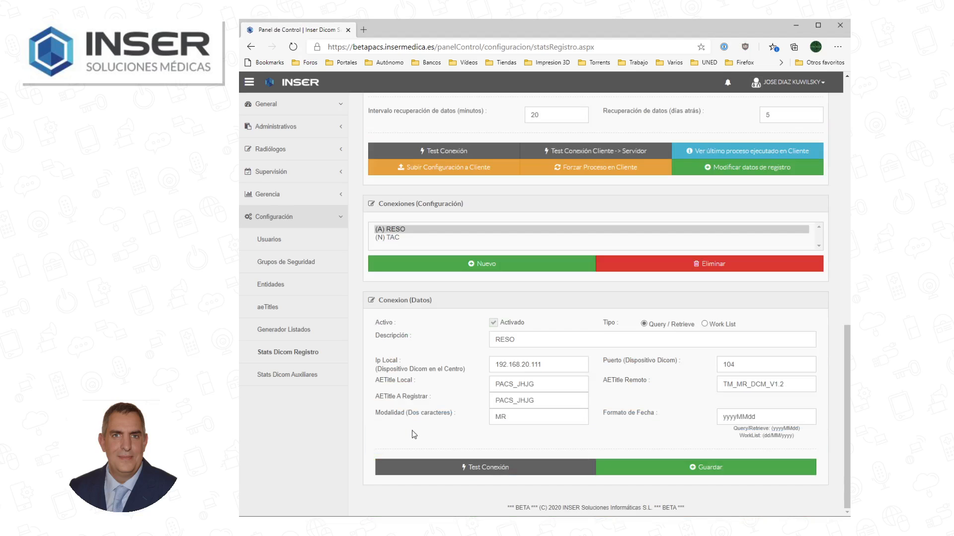
pyautogui.scroll(5, 469, 421)
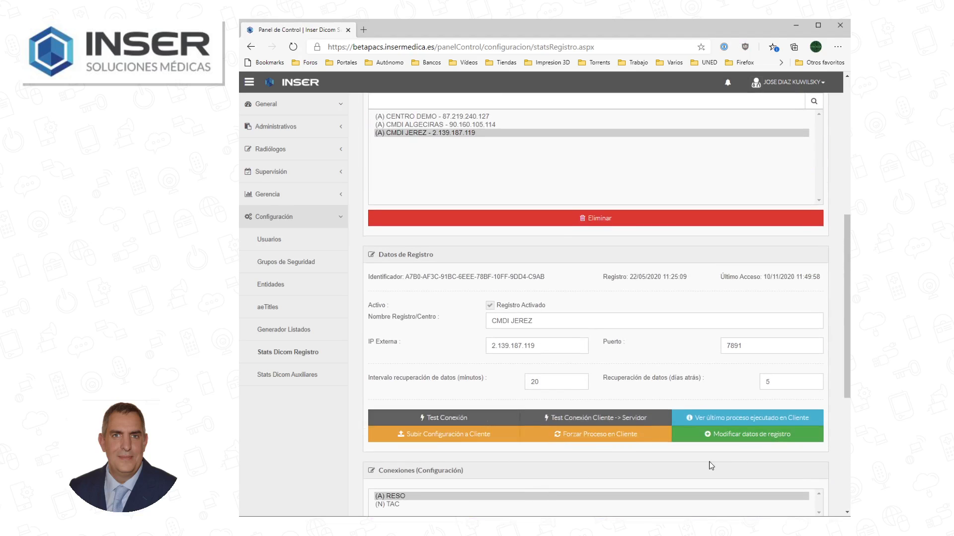
# - Check the last process executed on the CMDI JEREZ client and test its connection in both directions, including client to server
pyautogui.click(735, 422)
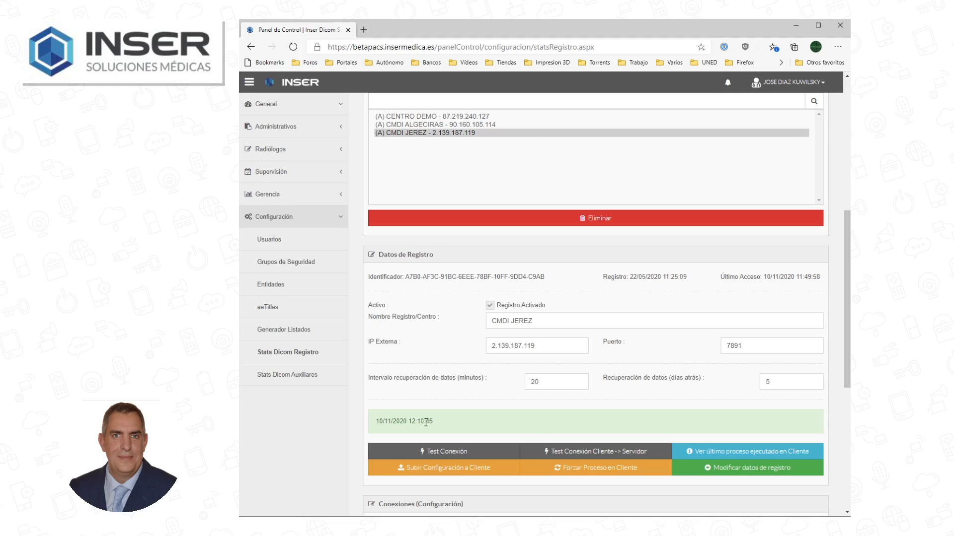
pyautogui.click(438, 453)
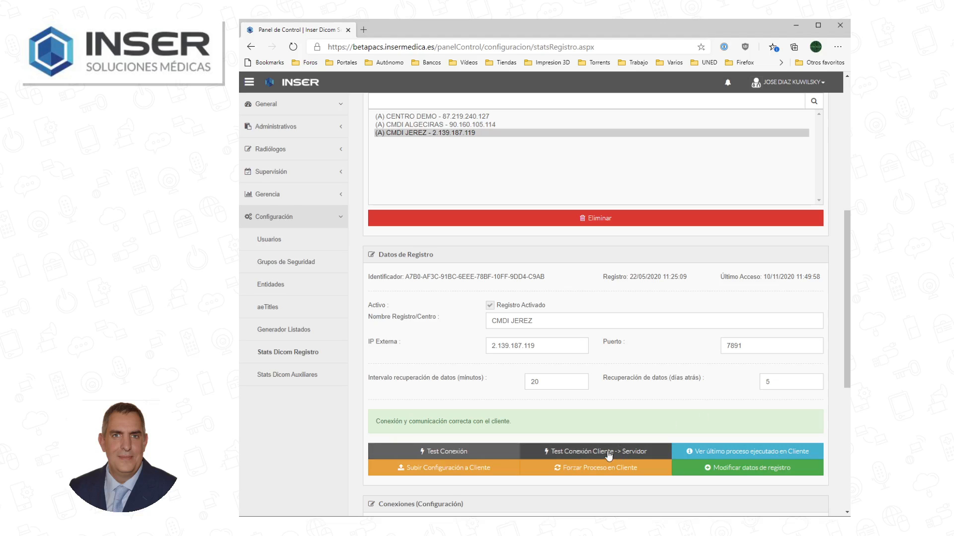
pyautogui.click(591, 452)
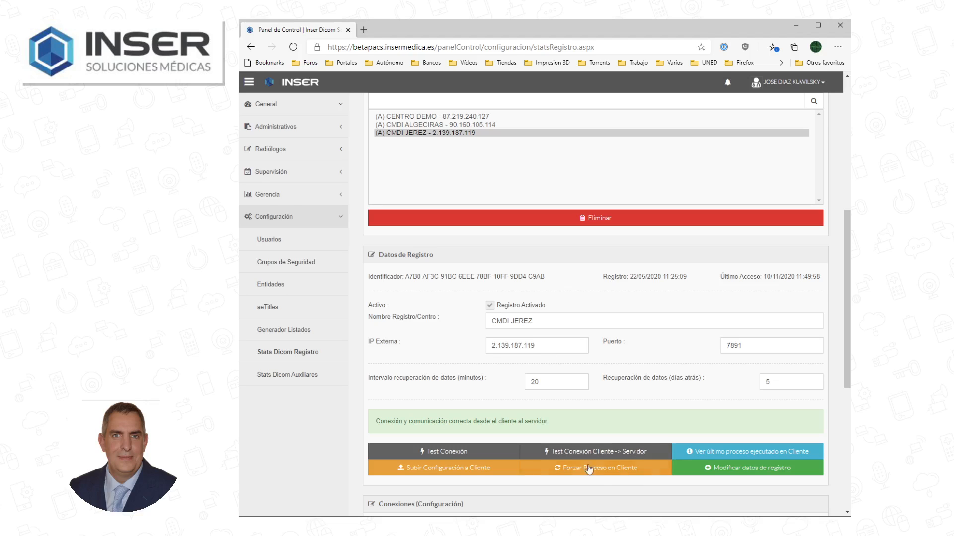
# - Force the process on the CMDI JEREZ client and check when the last process was executed
pyautogui.click(606, 470)
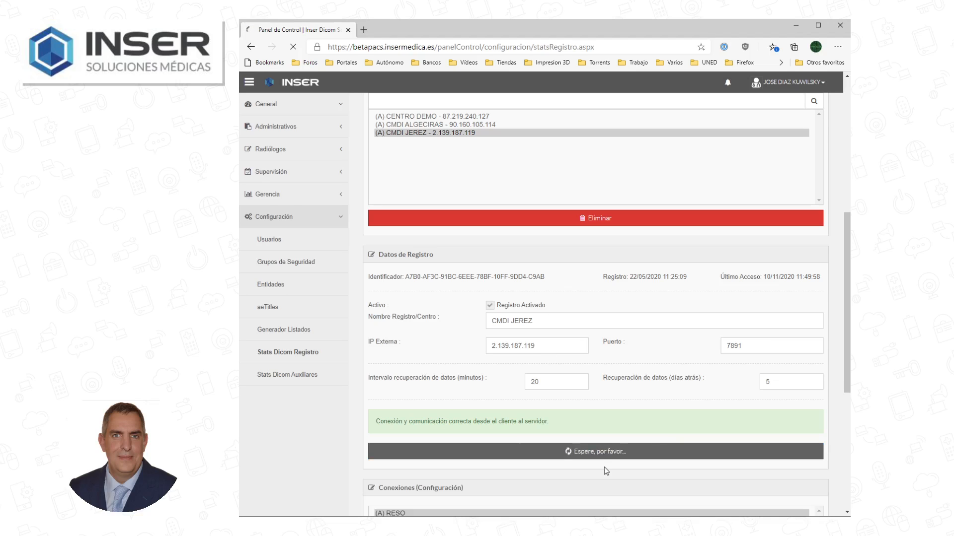
pyautogui.scroll(-4, 606, 471)
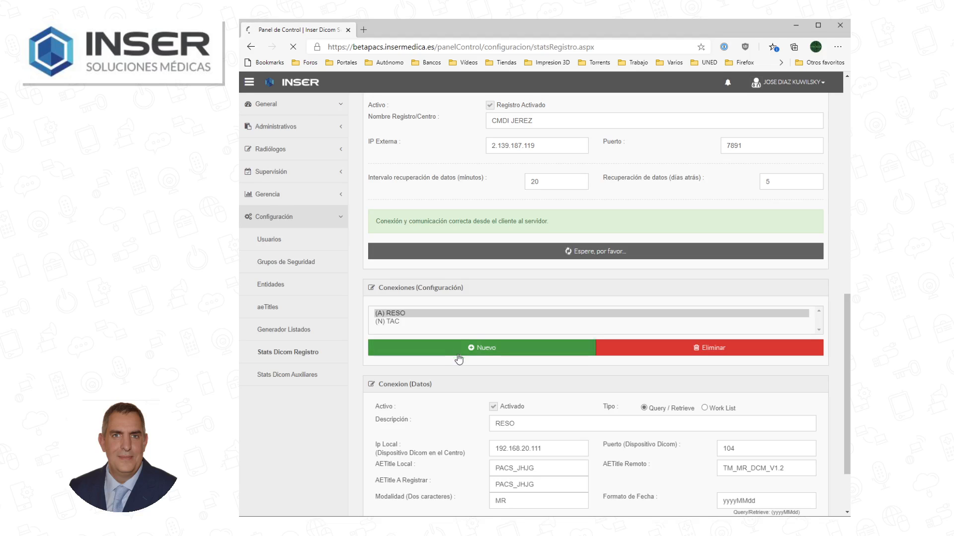
pyautogui.scroll(3, 458, 359)
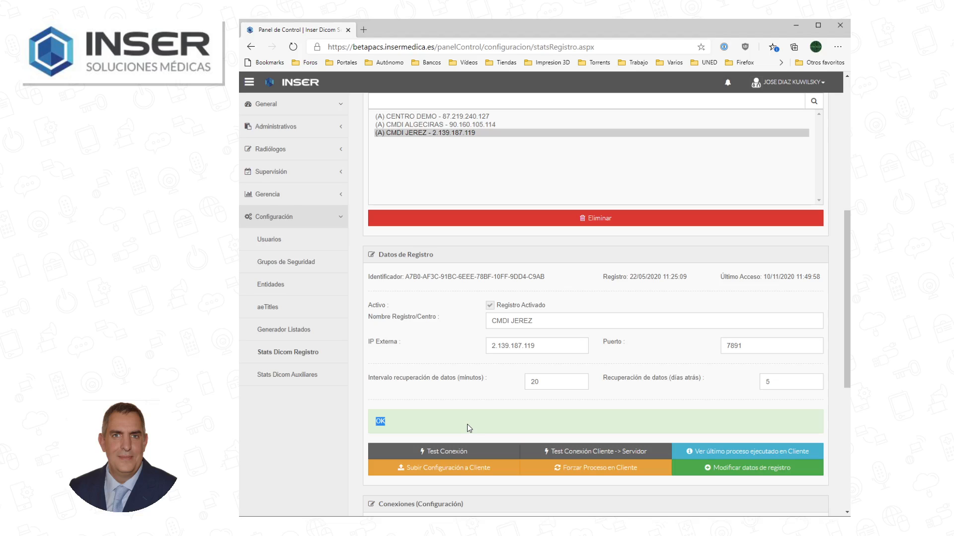
pyautogui.click(727, 454)
# - Open the administrative Stats management page to view the studies received from the client
pyautogui.scroll(4, 543, 412)
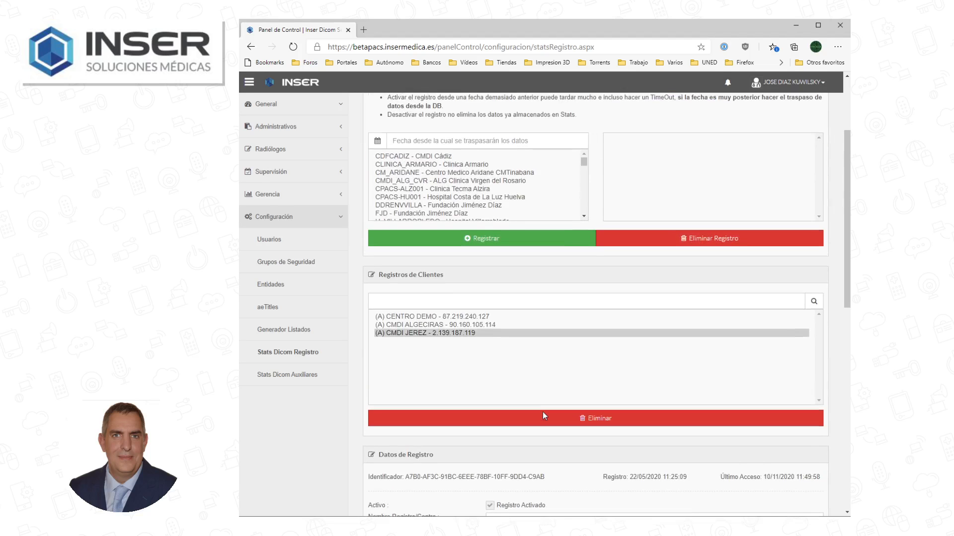
pyautogui.scroll(-3, 542, 412)
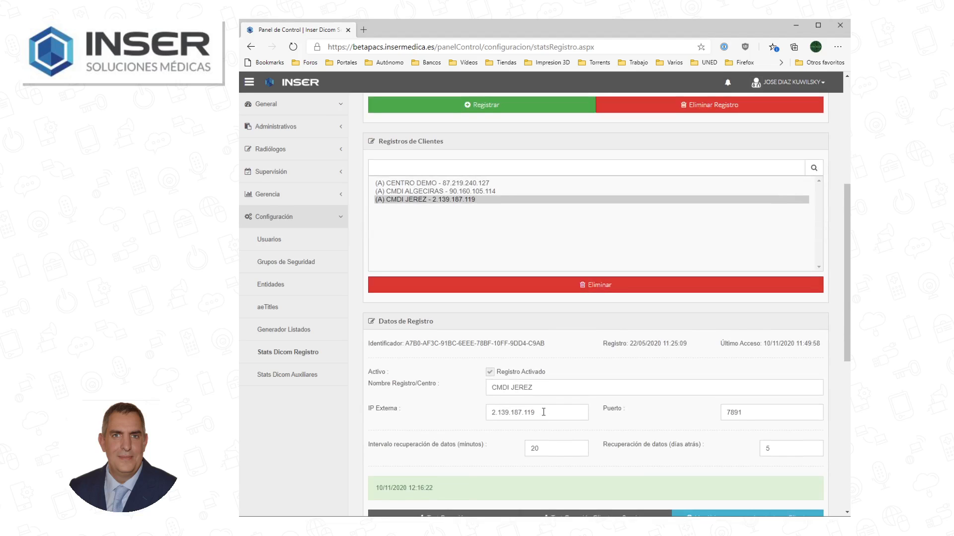
pyautogui.scroll(4, 330, 404)
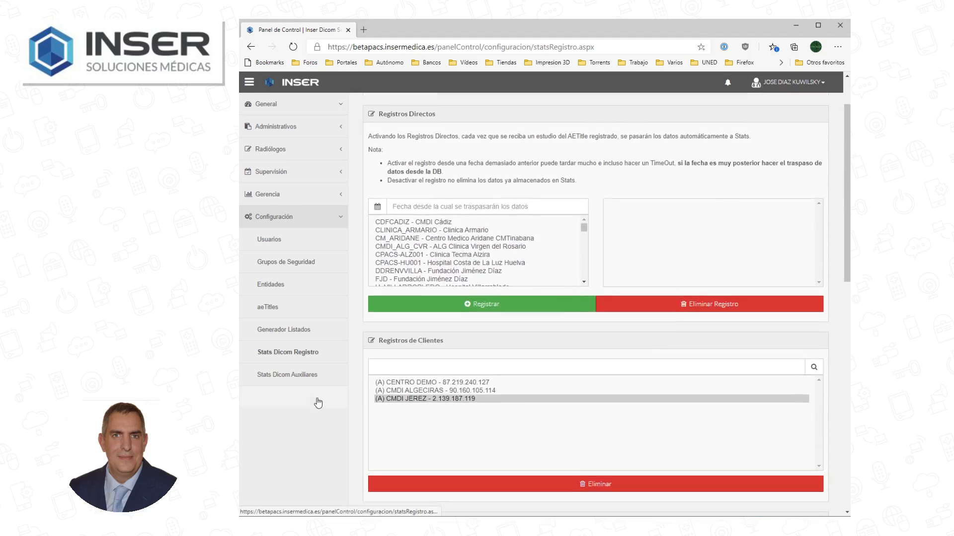
pyautogui.click(327, 214)
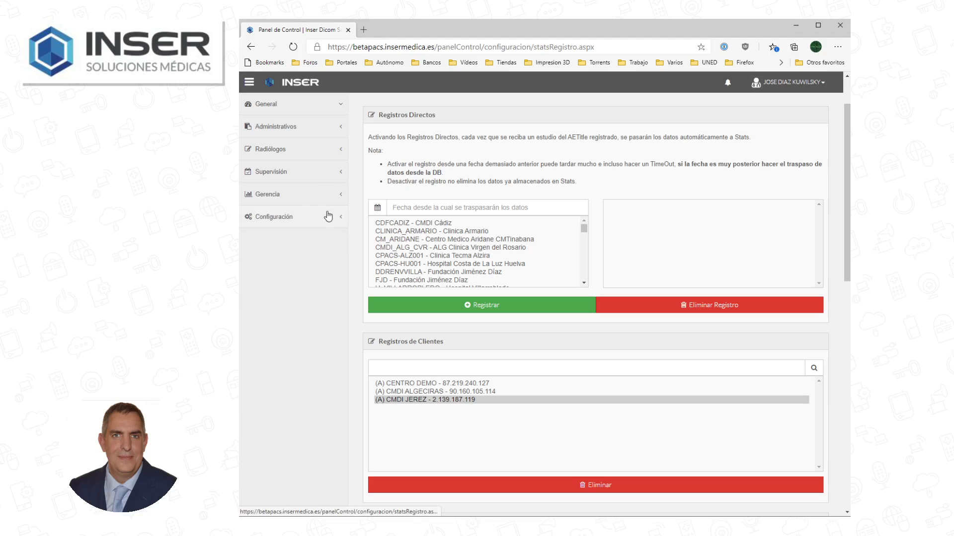
pyautogui.click(300, 127)
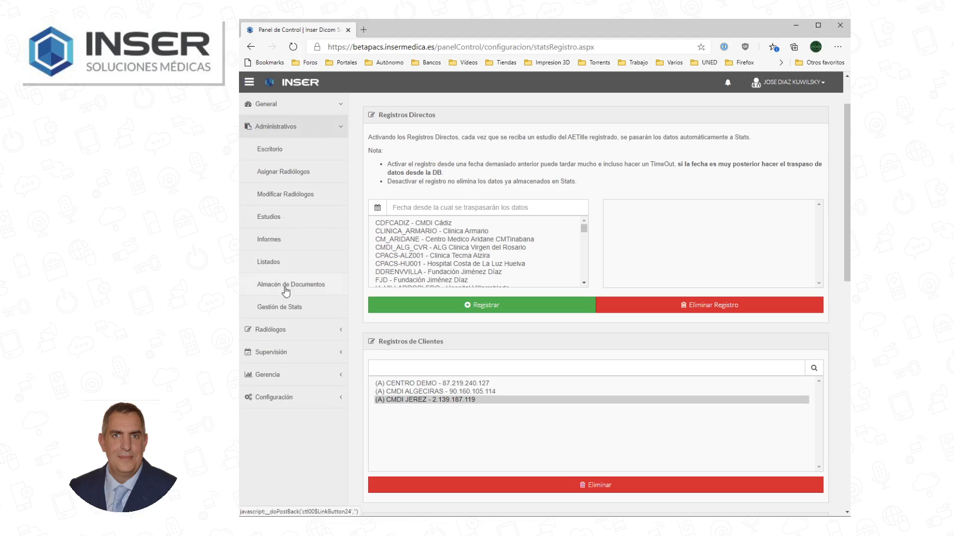
pyautogui.click(292, 309)
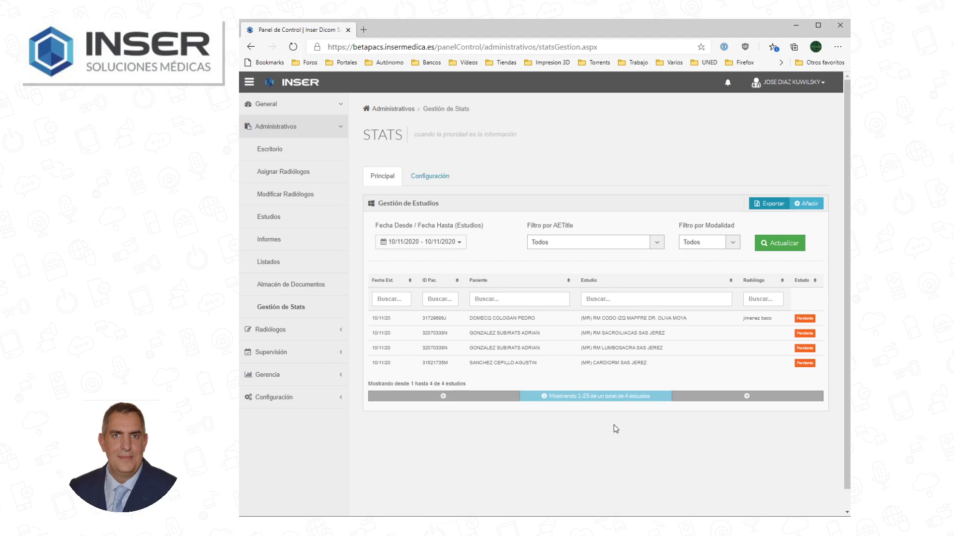
# - Return to the Stats Dicom registration page and view the list of client registrations
pyautogui.click(276, 398)
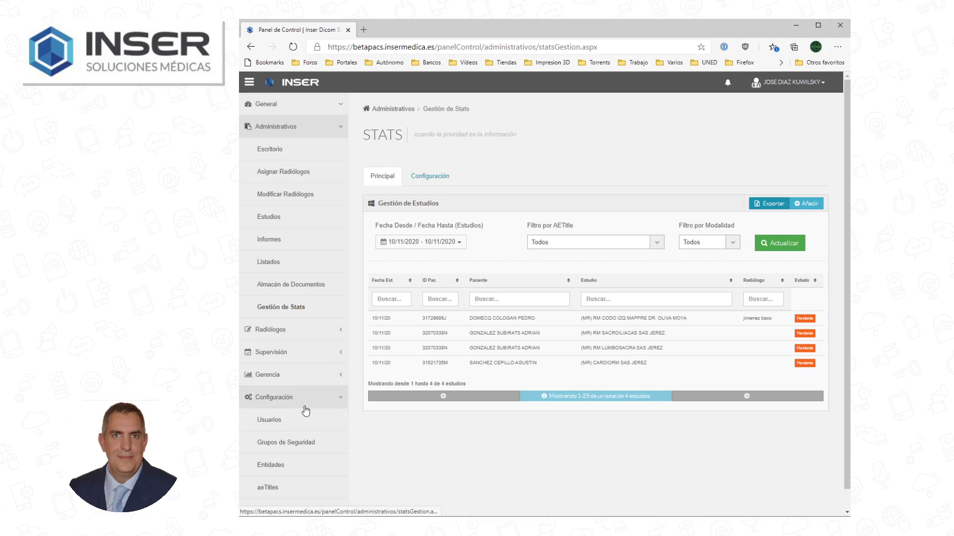
pyautogui.scroll(-1, 305, 412)
pyautogui.scroll(-2, 338, 392)
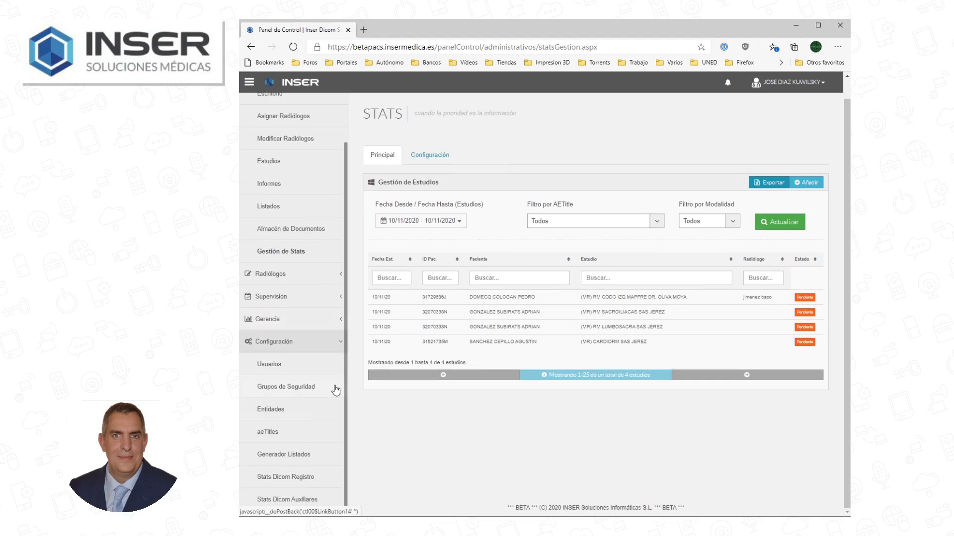
pyautogui.click(288, 477)
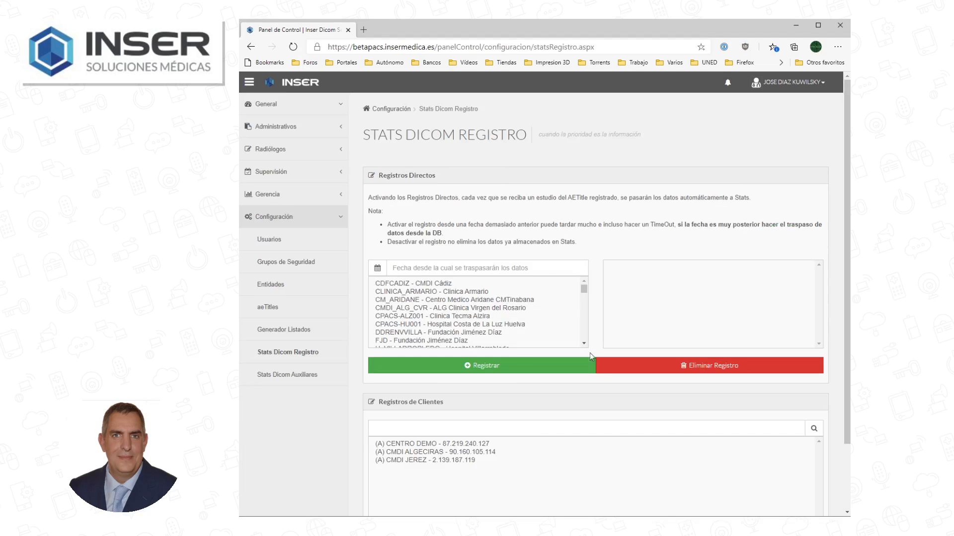
pyautogui.scroll(-2, 591, 355)
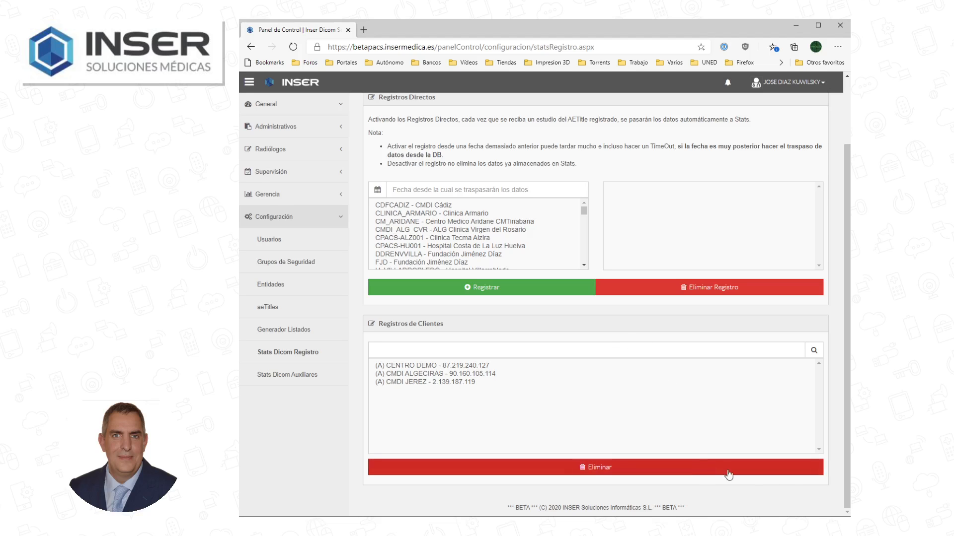
# - Switch to the Windows 10 x64 Debug Act virtual machine and open the StatsDicomClient folder in Archivos de programa on drive C:
pyautogui.click(810, 473)
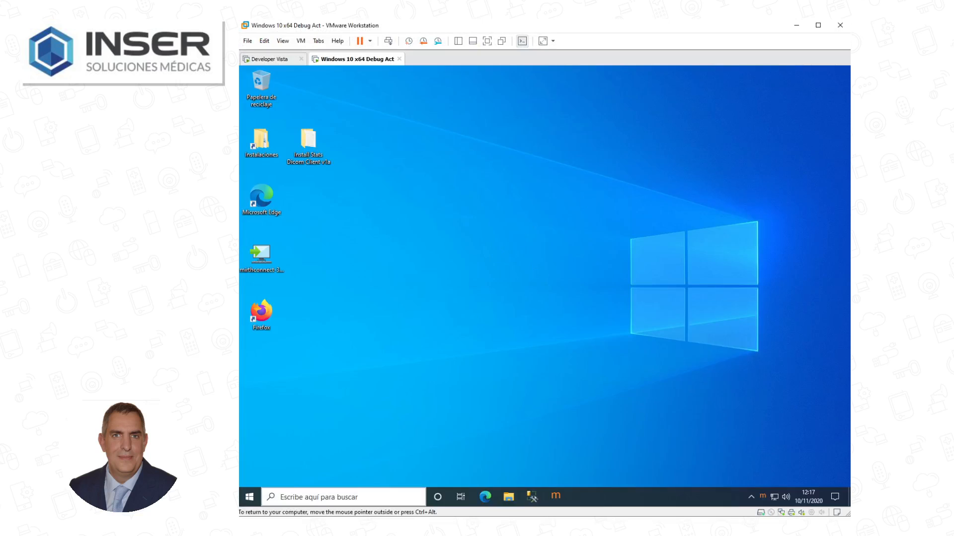
pyautogui.click(509, 499)
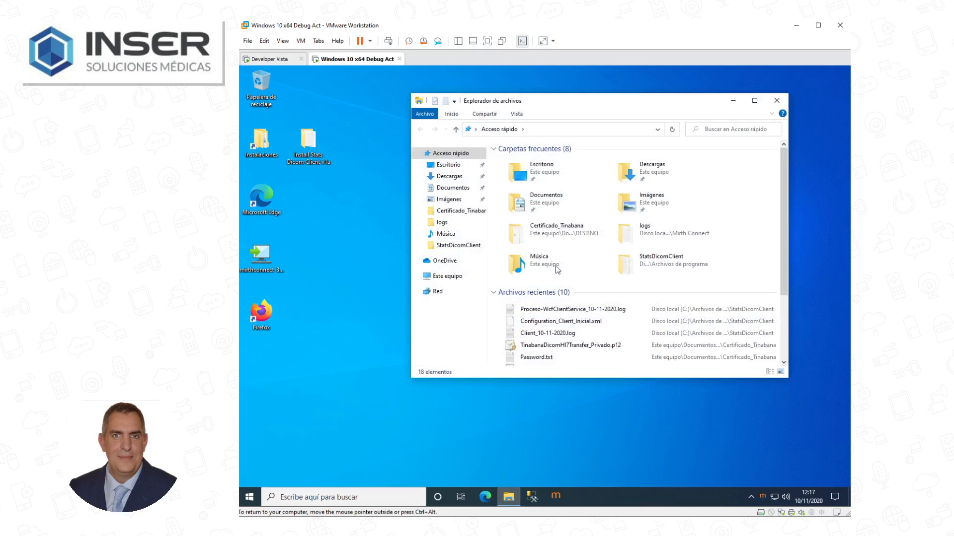
pyautogui.moveTo(582, 114); pyautogui.dragTo(467, 118)
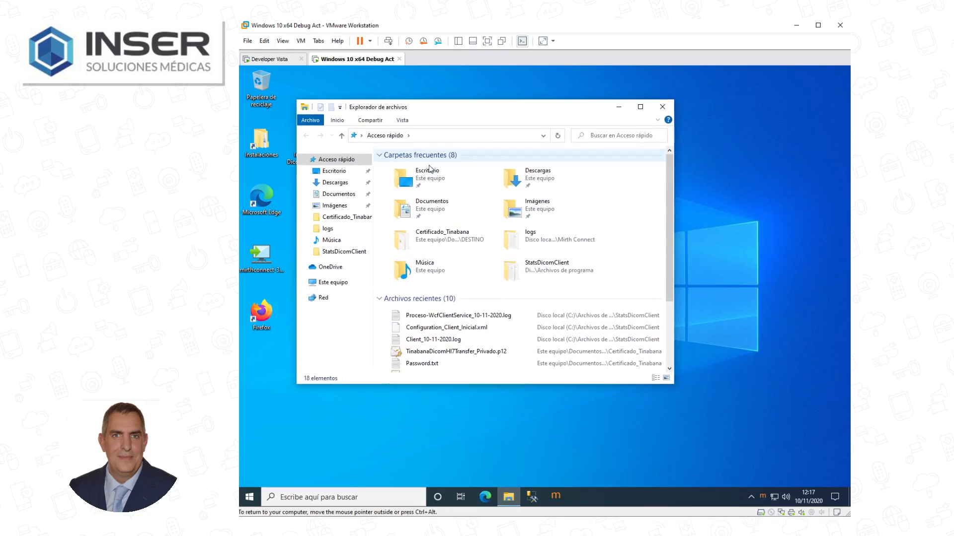
pyautogui.click(330, 284)
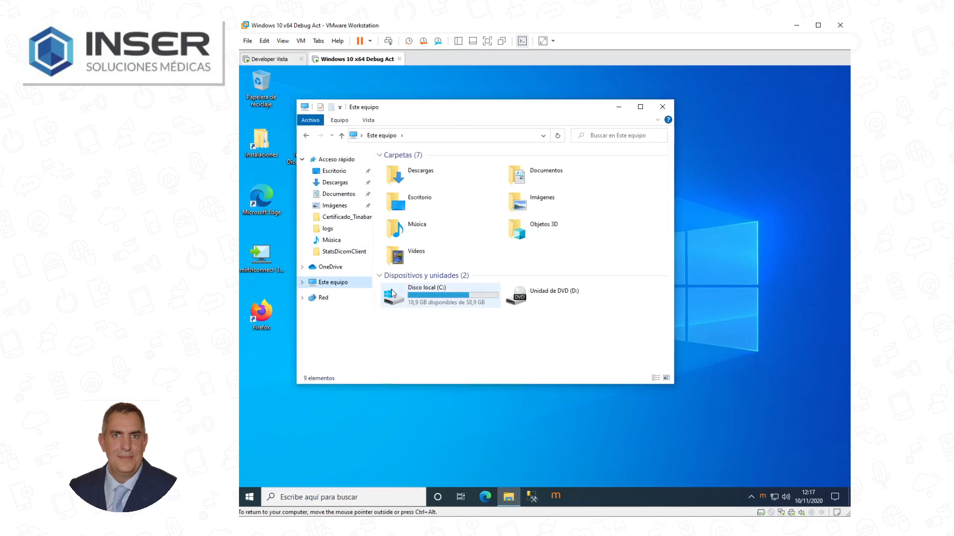
pyautogui.doubleClick(453, 304)
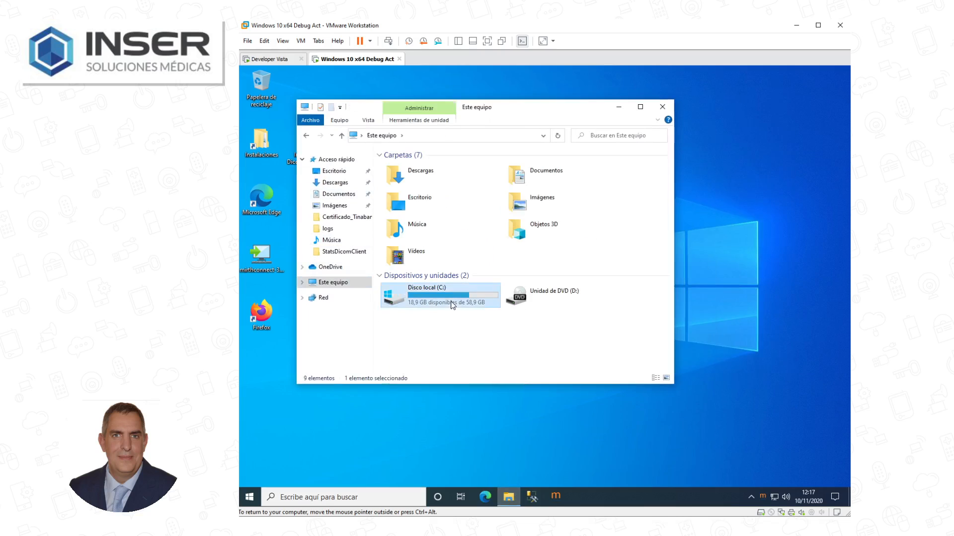
pyautogui.doubleClick(443, 169)
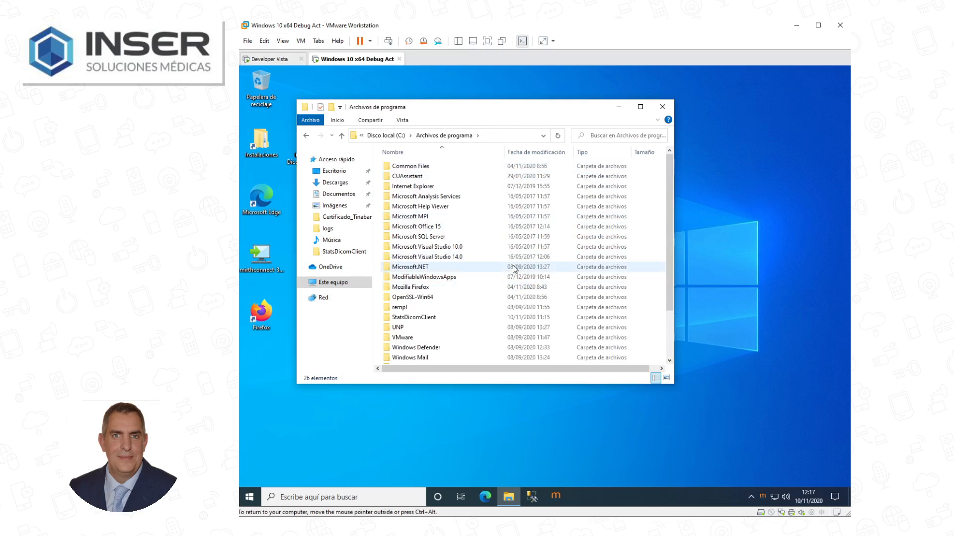
pyautogui.click(450, 259)
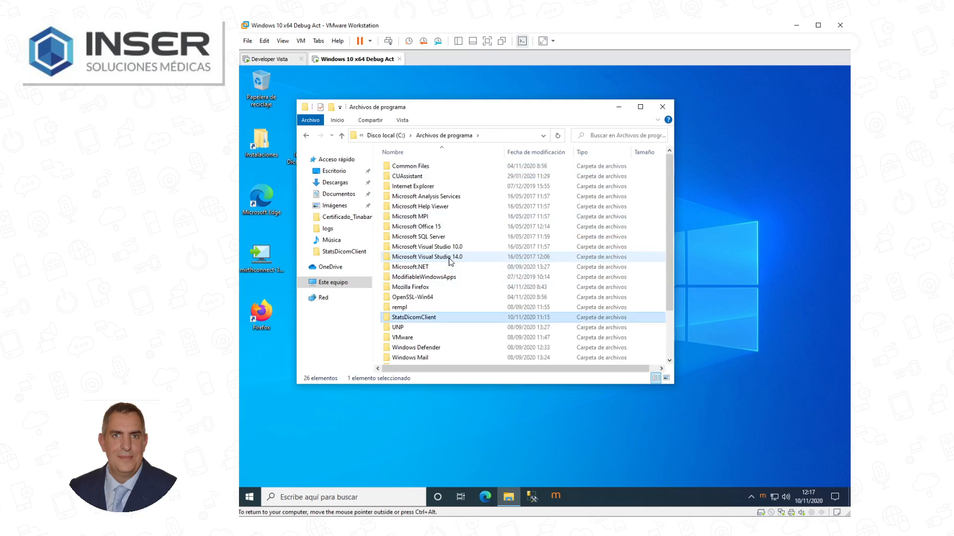
pyautogui.doubleClick(422, 318)
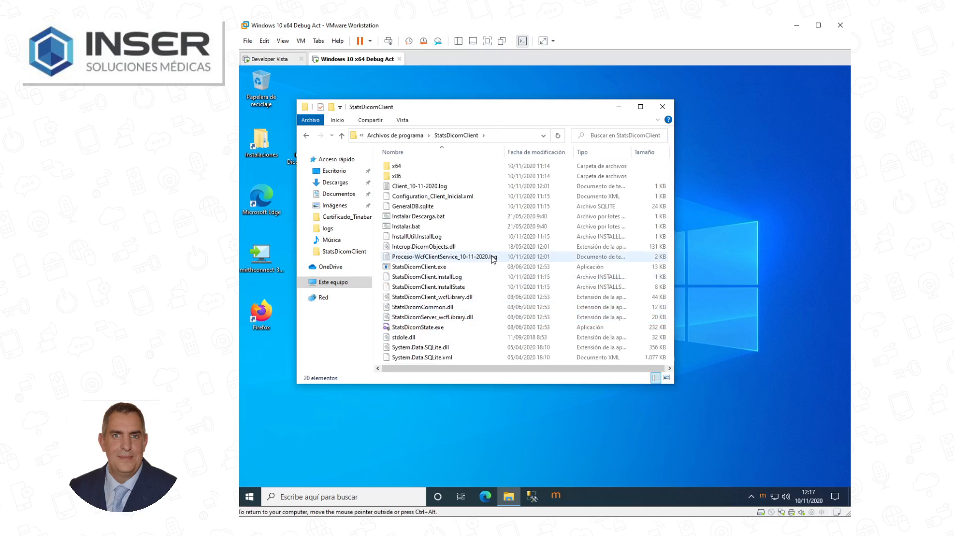
# - Run StatsDicomState.exe with permission to make changes and open its Stats Dicom status window
pyautogui.doubleClick(426, 328)
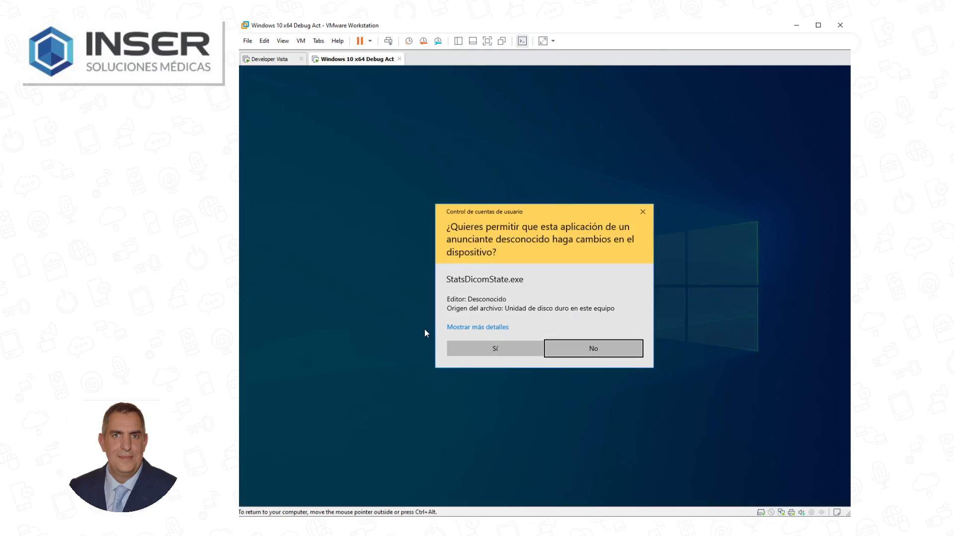
pyautogui.click(495, 350)
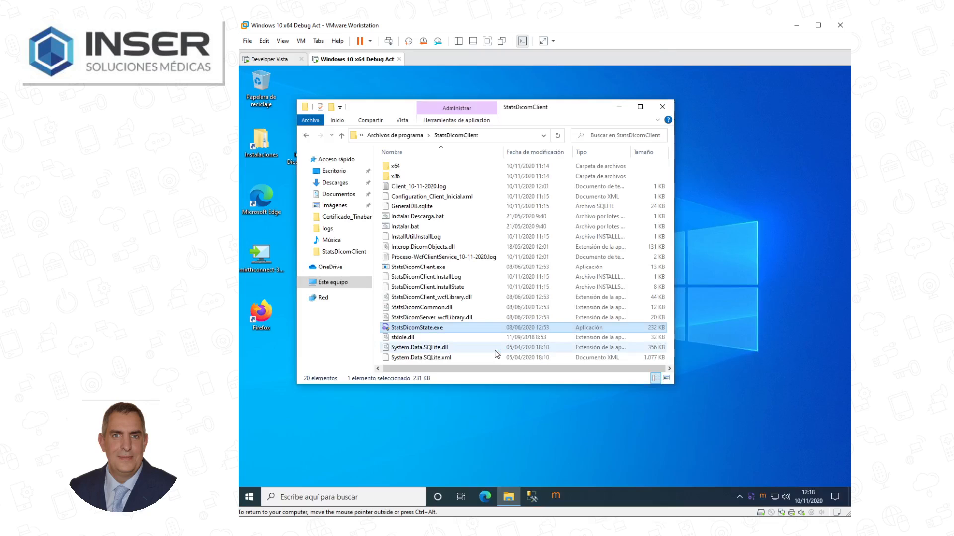
pyautogui.click(749, 496)
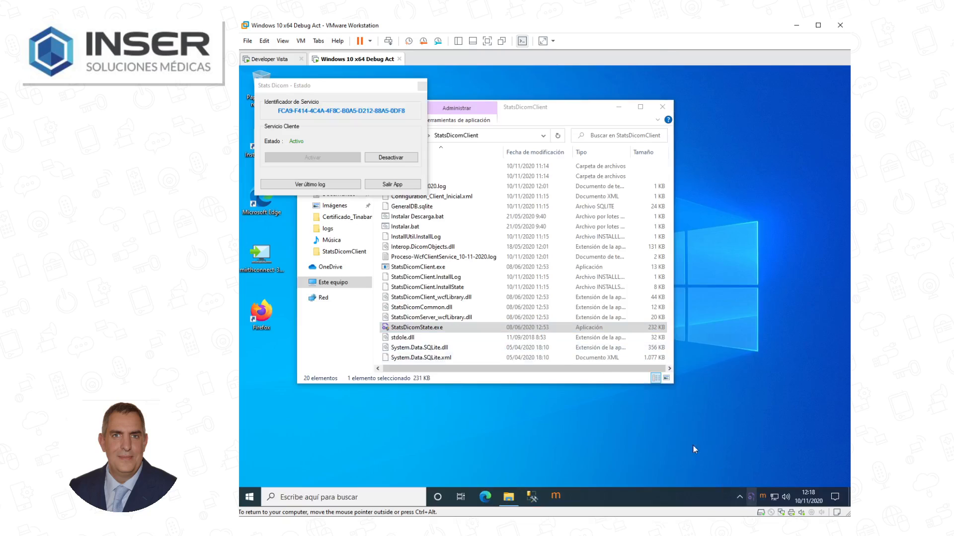
# - Open the client service's latest log and examine the last service start, its server connection and client registration entries
pyautogui.click(308, 185)
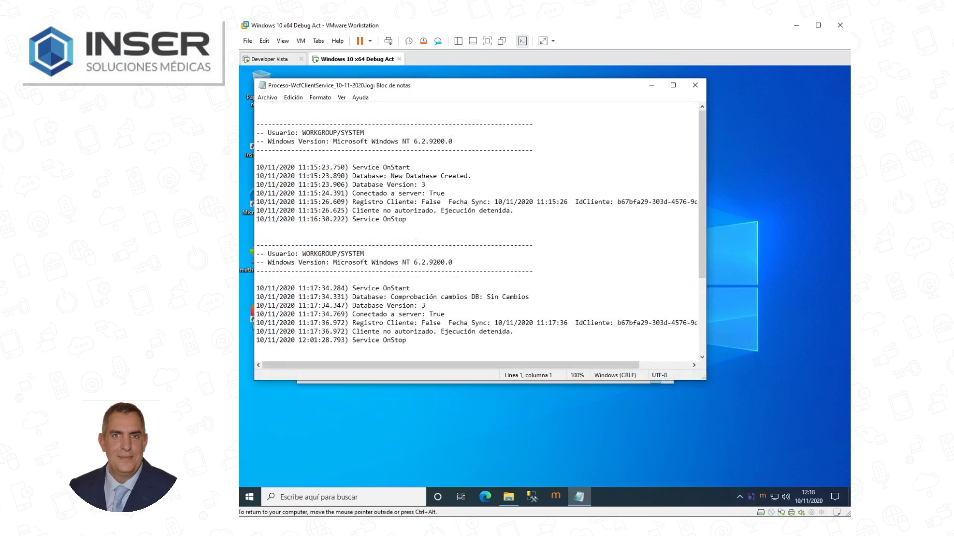
pyautogui.moveTo(257, 288); pyautogui.dragTo(279, 254)
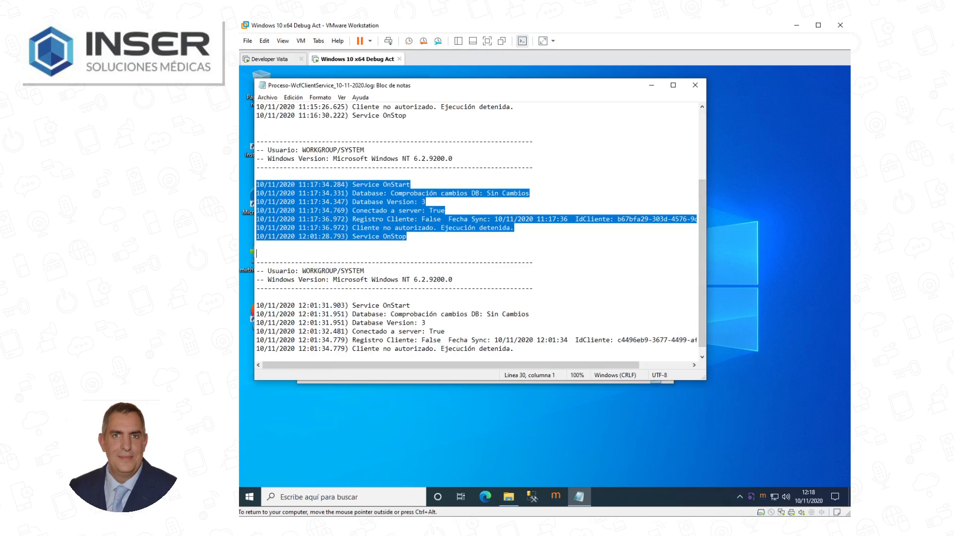
pyautogui.moveTo(417, 357); pyautogui.dragTo(257, 306)
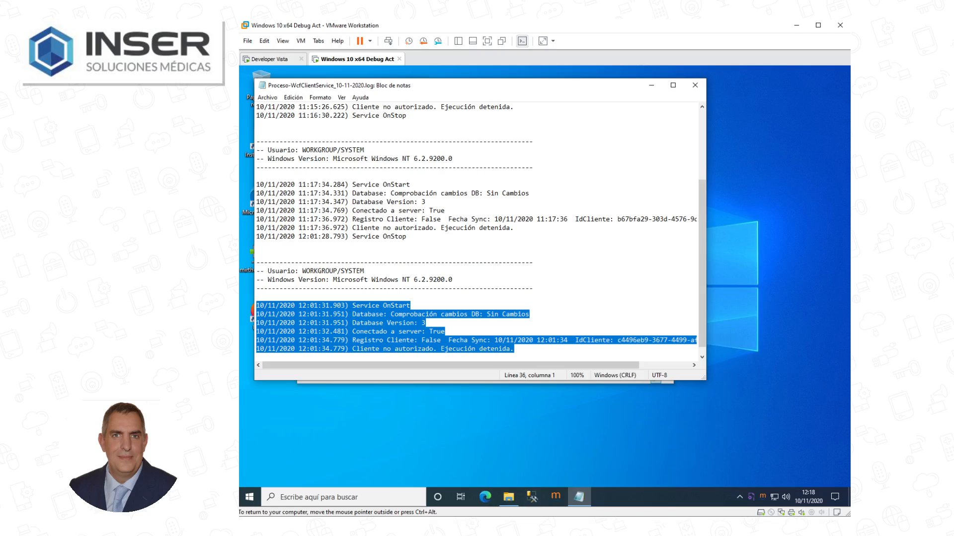
pyautogui.click(399, 314)
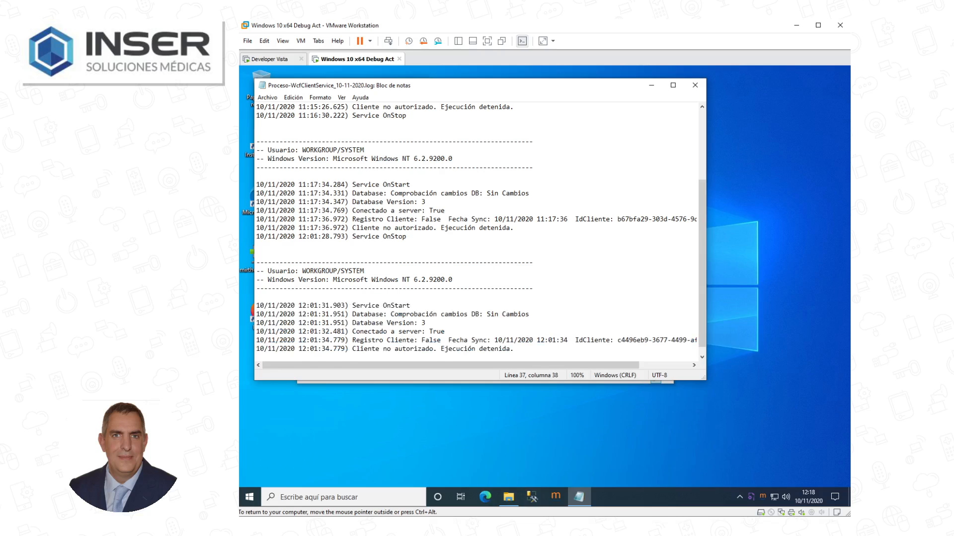
pyautogui.moveTo(256, 331); pyautogui.dragTo(444, 331)
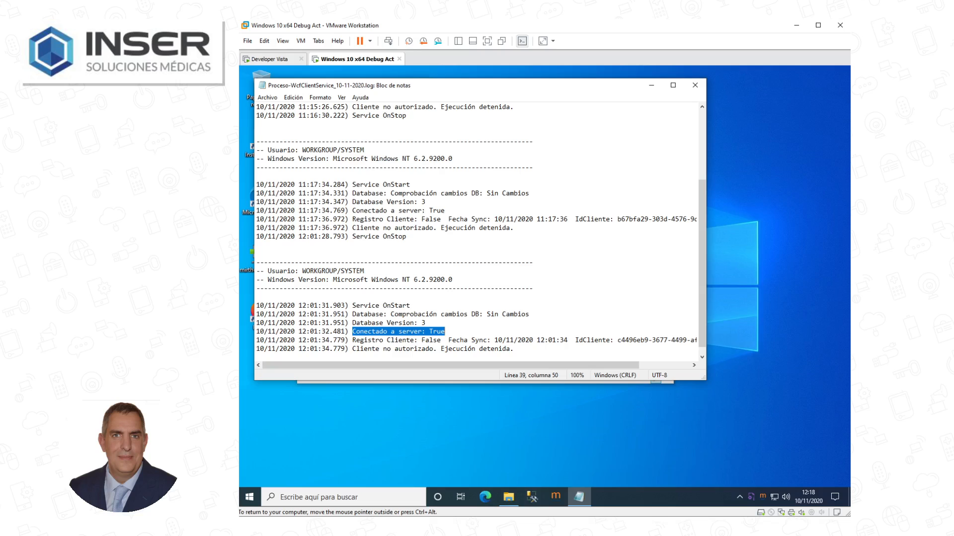
pyautogui.moveTo(352, 341); pyautogui.dragTo(551, 340)
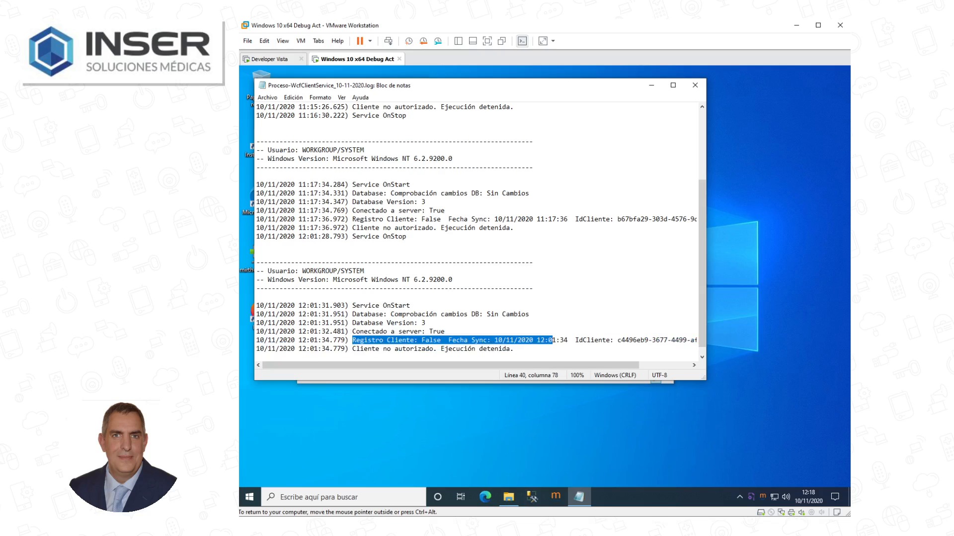
# - Close the service log and exit the Stats Dicom status application, confirming the exit without deactivating the client service
pyautogui.click(695, 85)
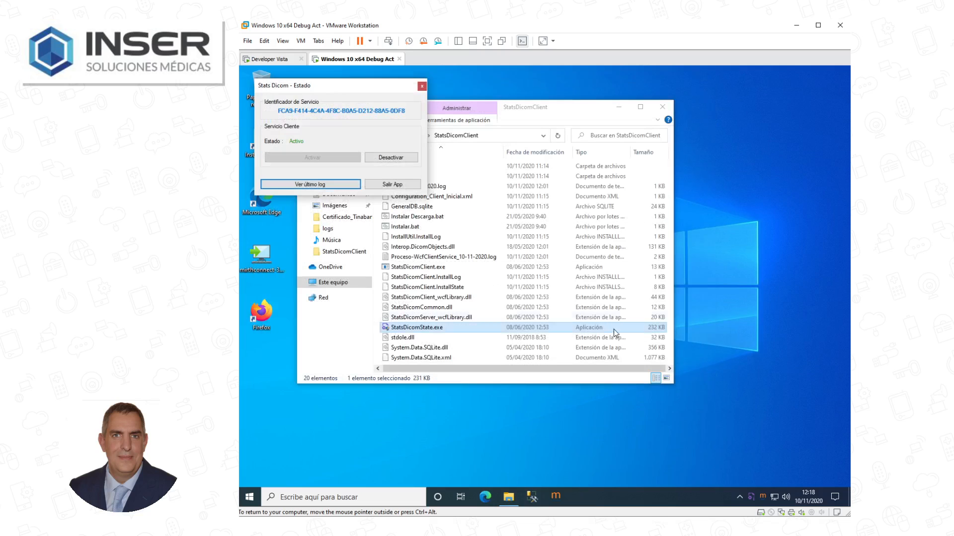
pyautogui.click(397, 185)
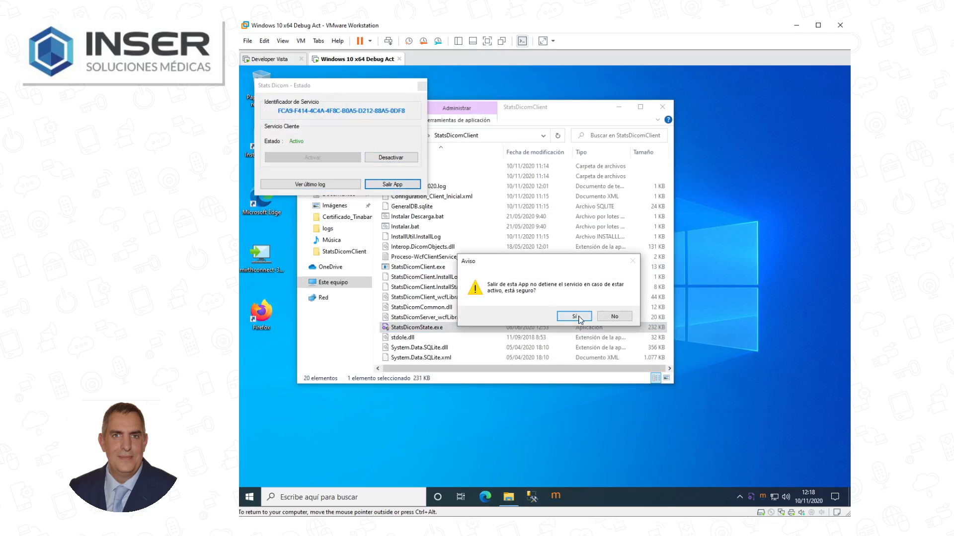
pyautogui.click(576, 316)
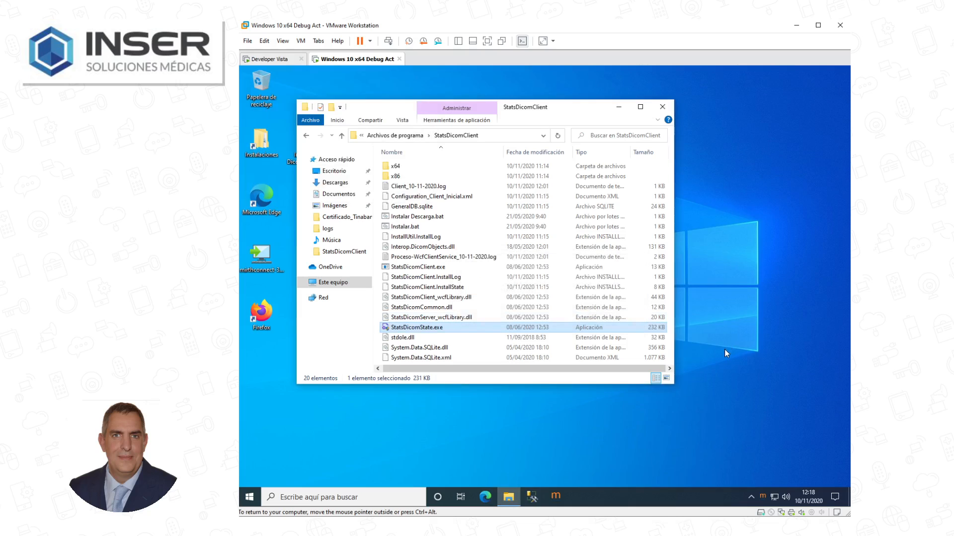